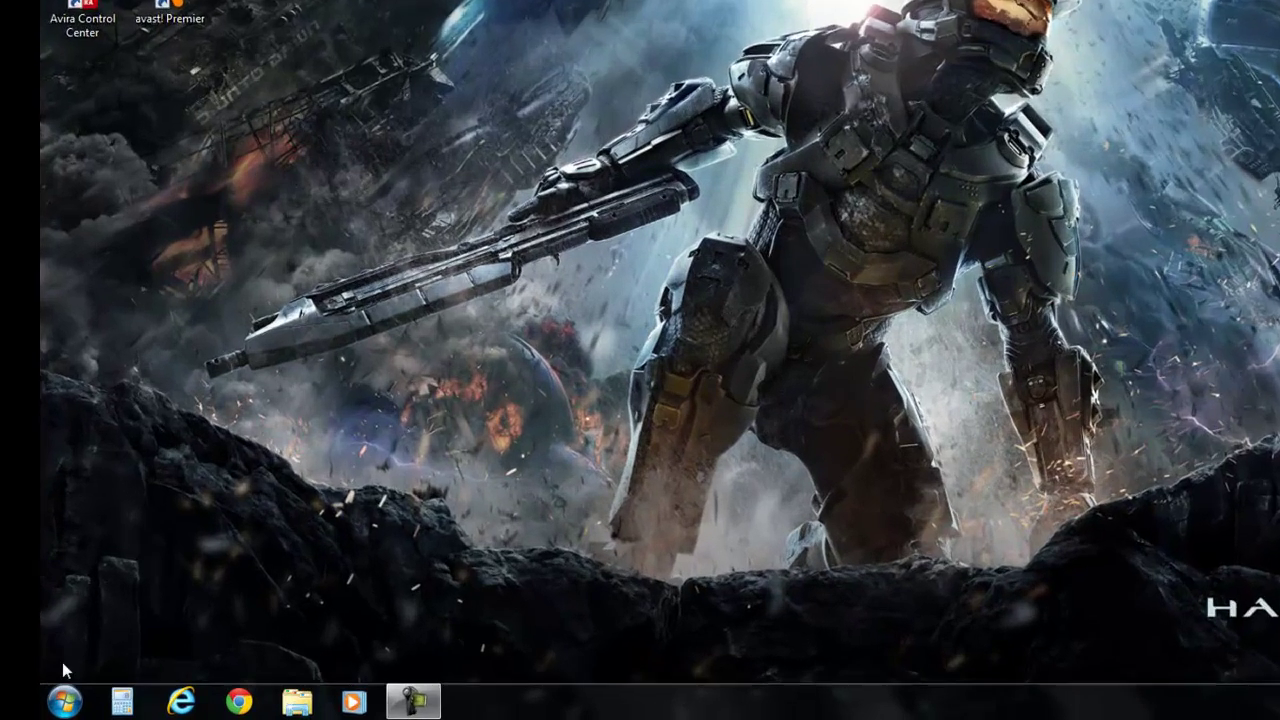
- Search the installed programs for "défra" and open Défragmenteur de disque
left_click(82, 707)
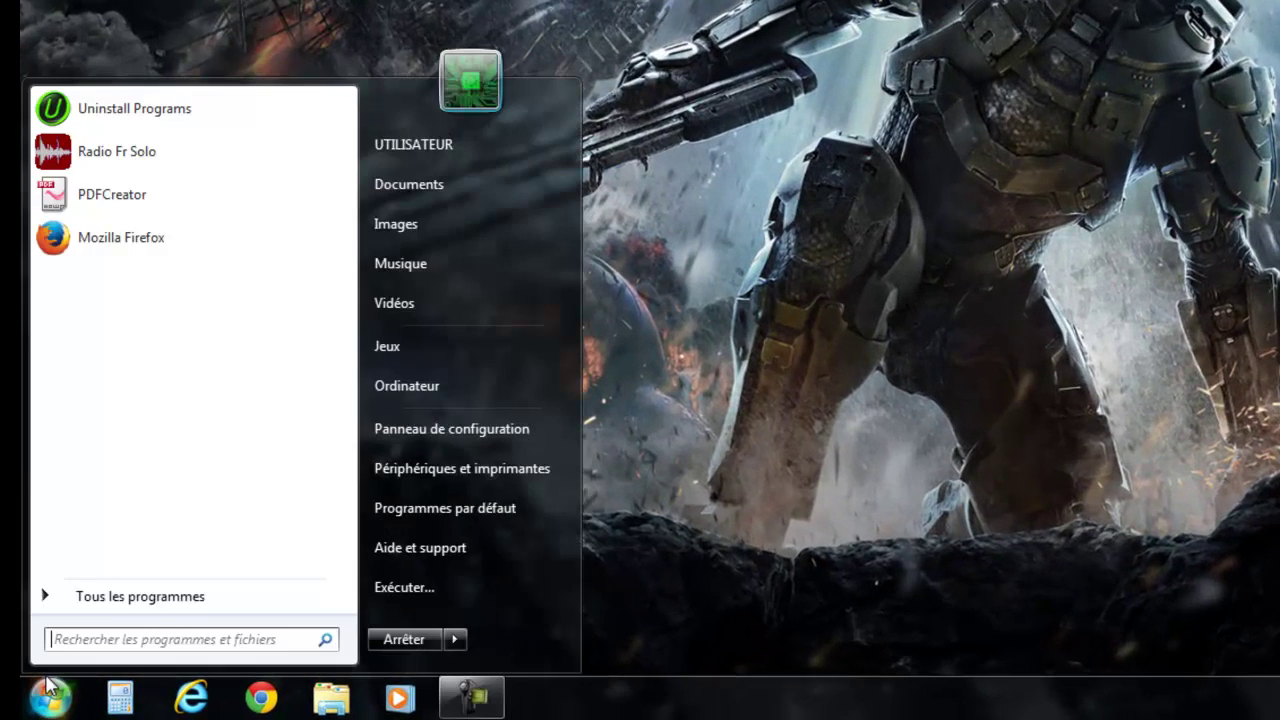
type("défra")
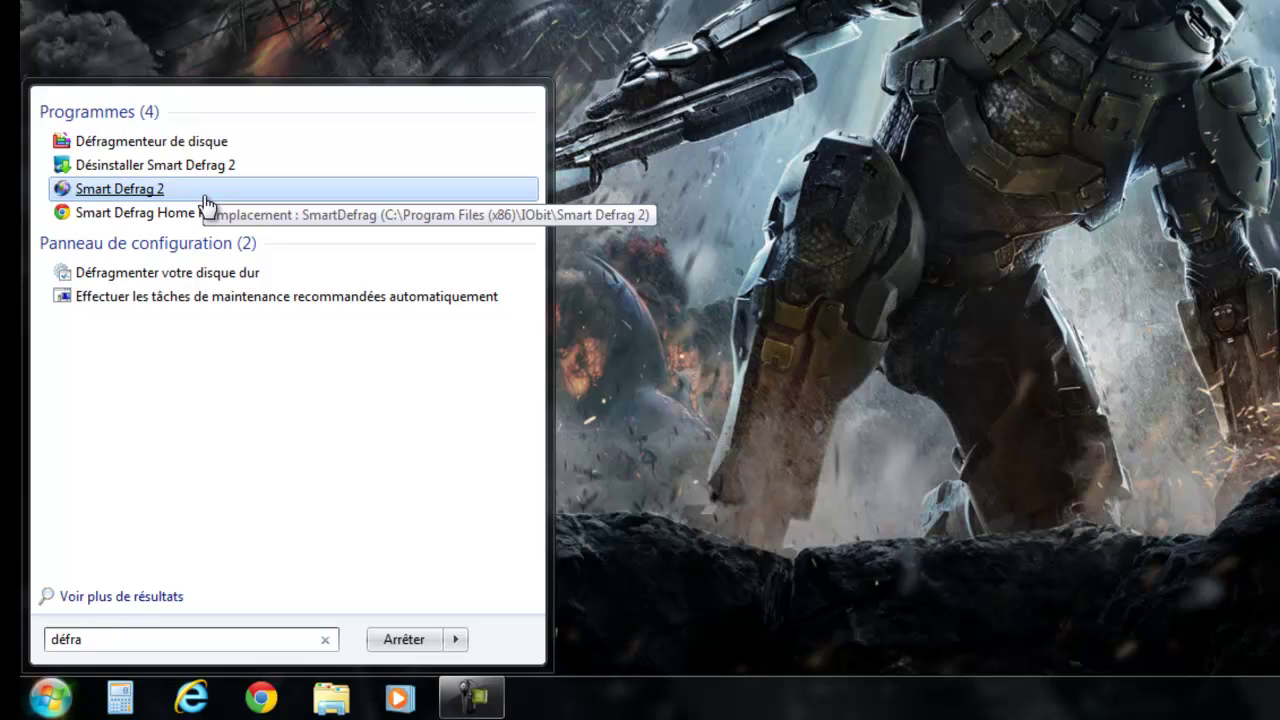
left_click(276, 148)
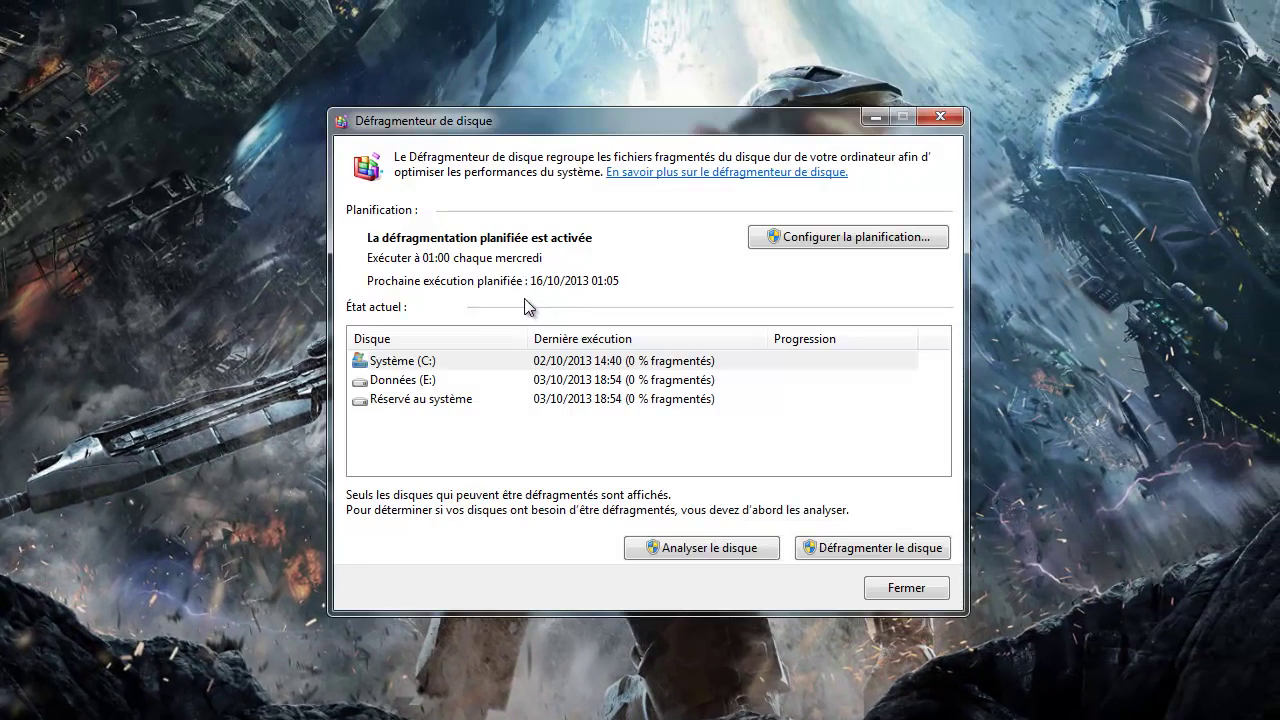
mouse_move(505, 125)
left_mouse_down()
mouse_move(476, 103)
mouse_move(497, 123)
left_mouse_up()
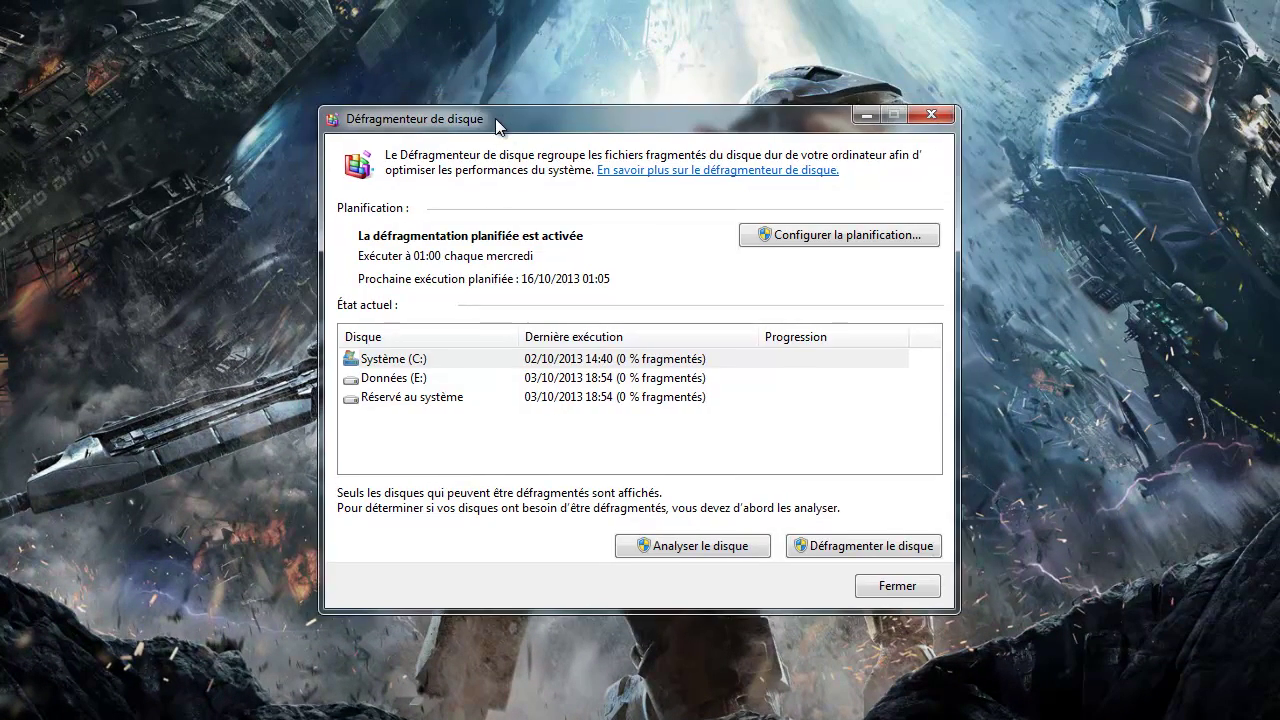
- Select all the disks listed in the defragmenter, clear the selection and close the utility
left_click(535, 431)
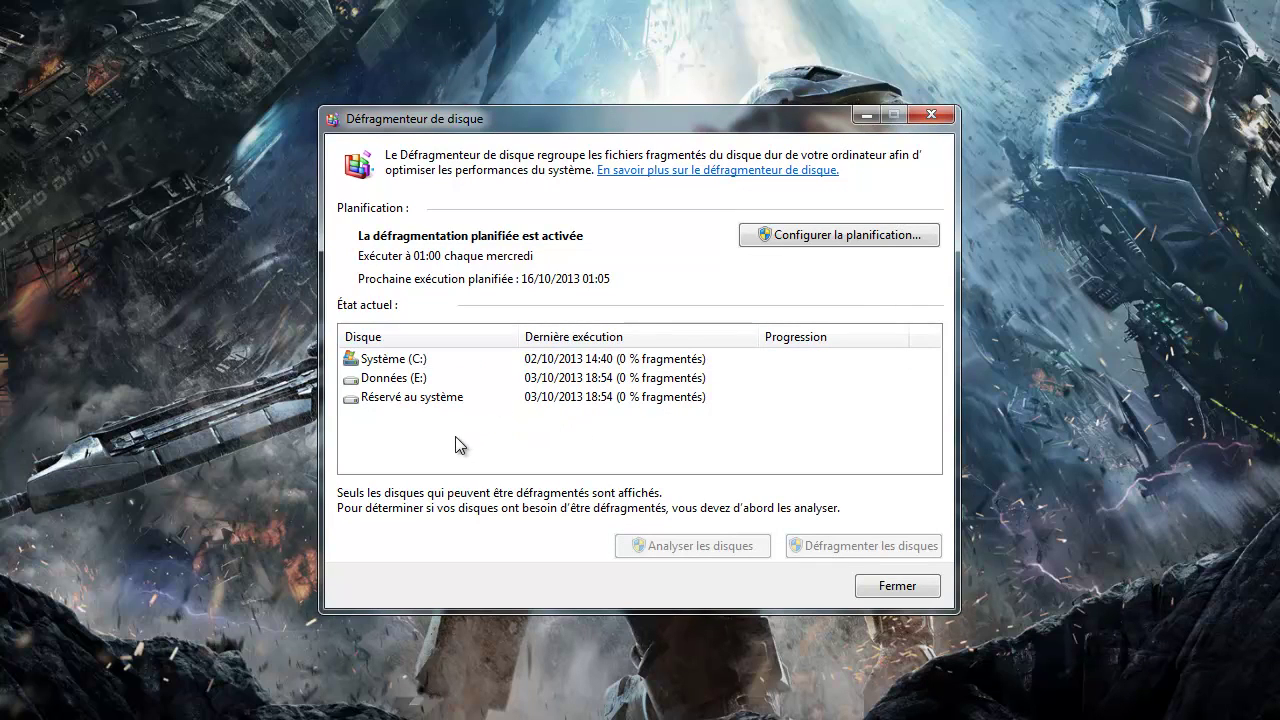
left_click_drag(443, 449, 440, 362)
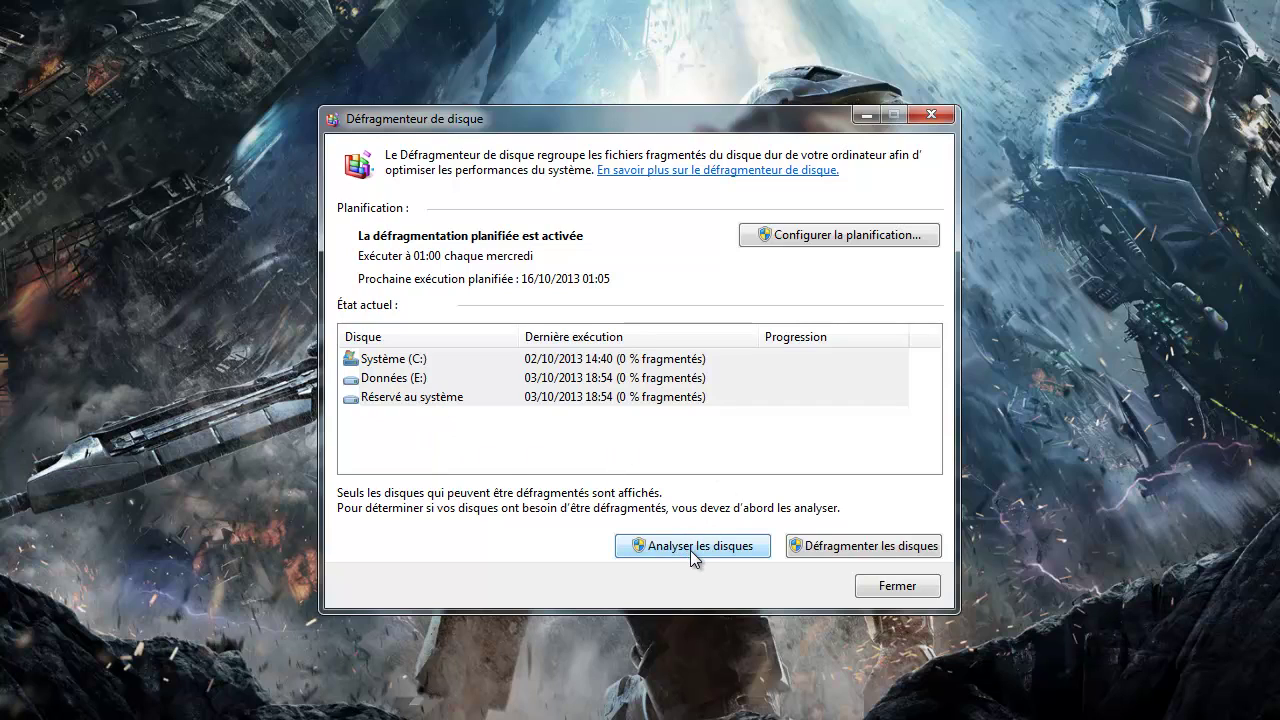
left_click(664, 452)
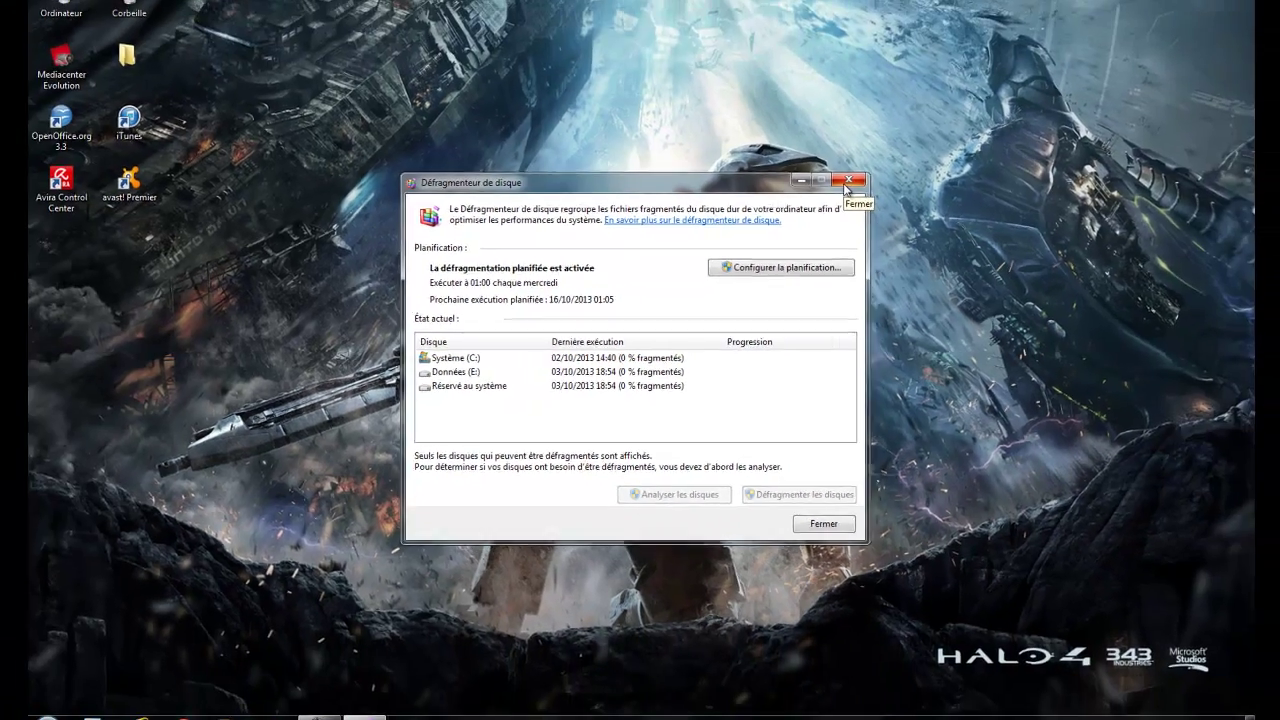
left_click(930, 116)
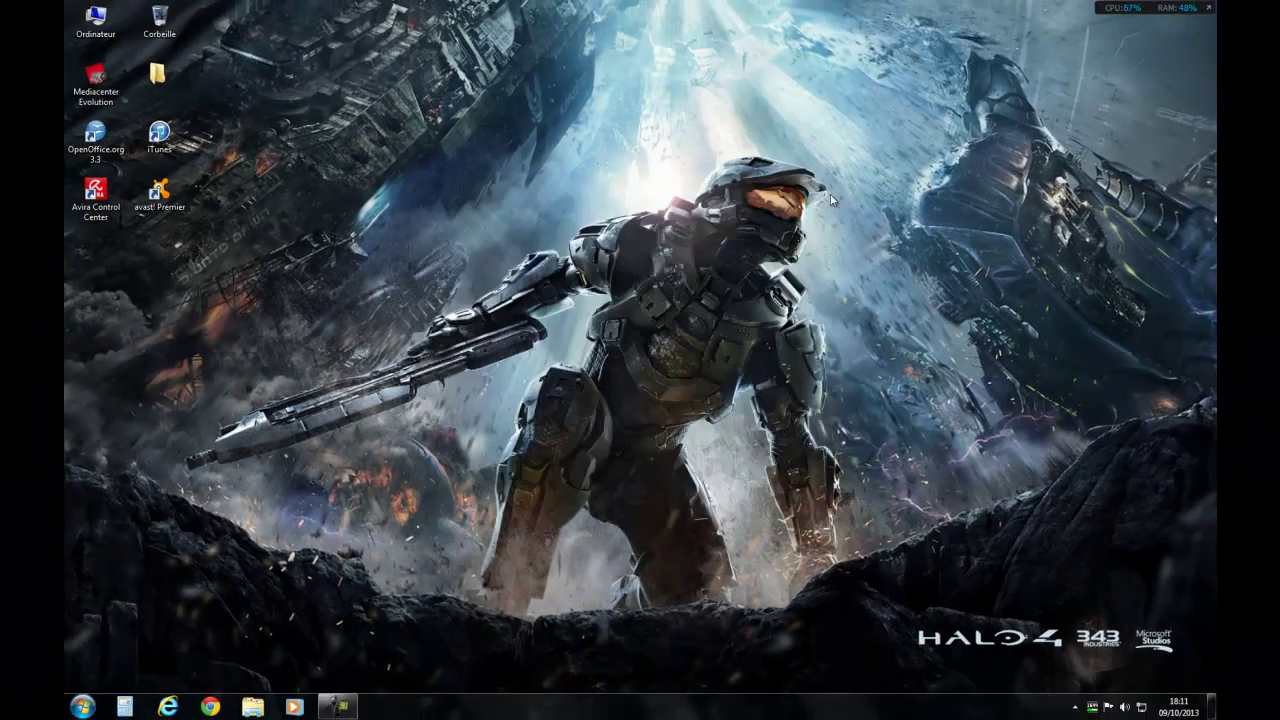
- Open the properties of the Système (C:) drive from Ordinateur and close the Ordinateur window behind them
key("super")
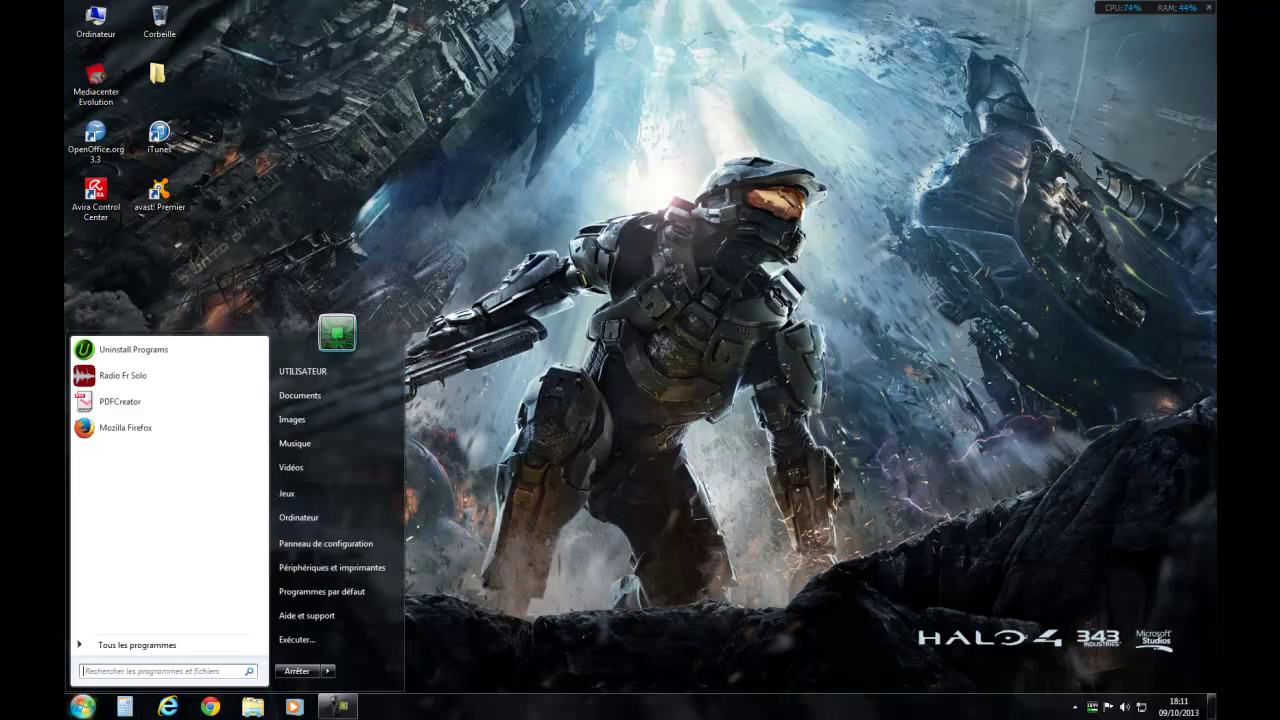
left_click(302, 518)
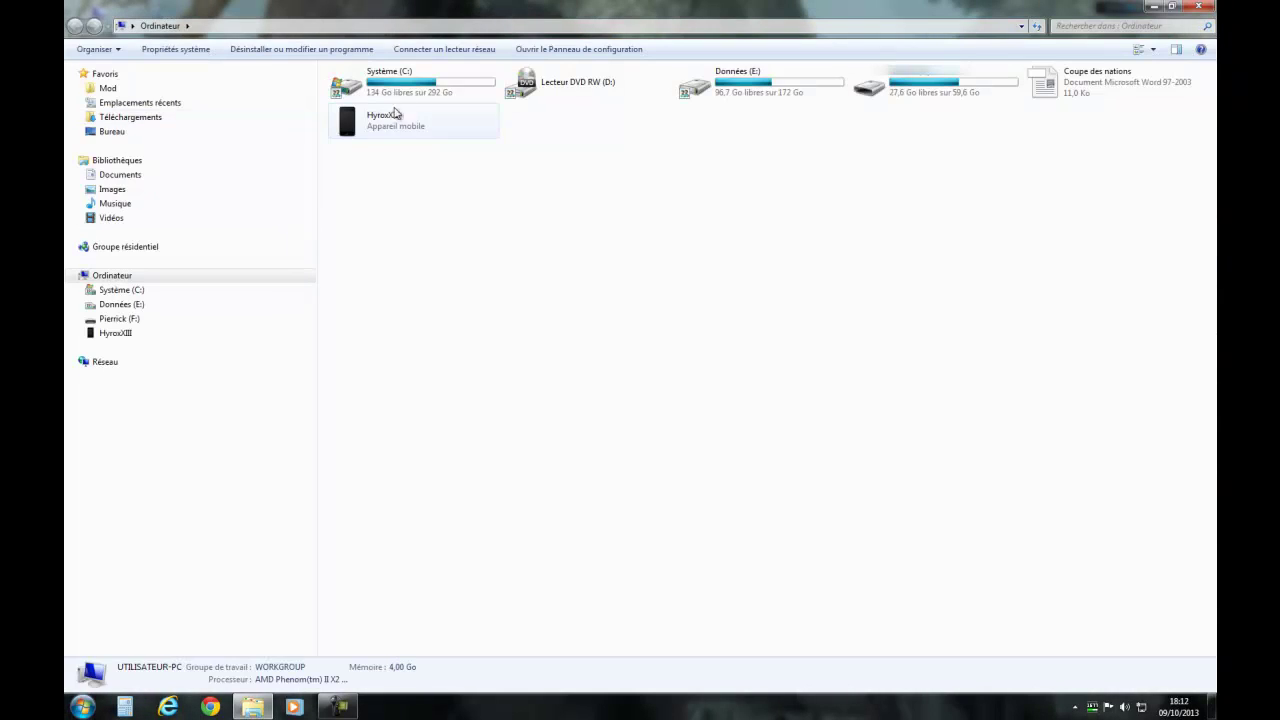
left_click(407, 85)
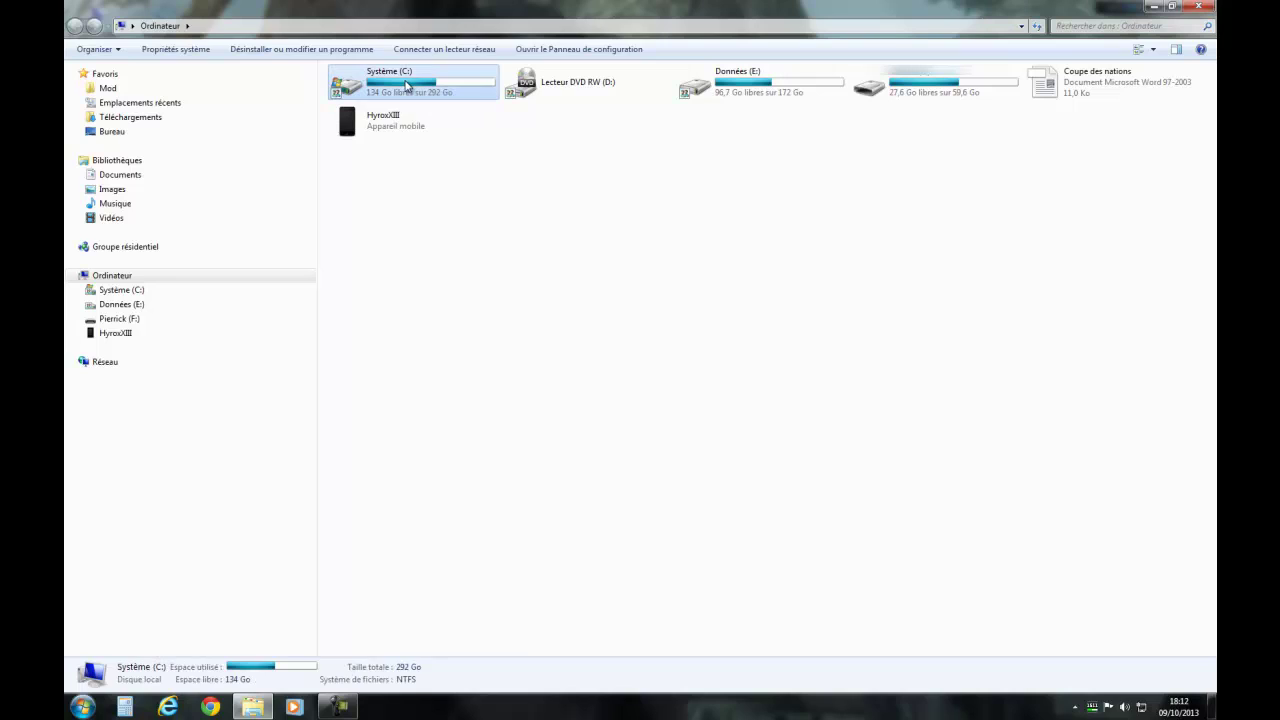
double_click(405, 83)
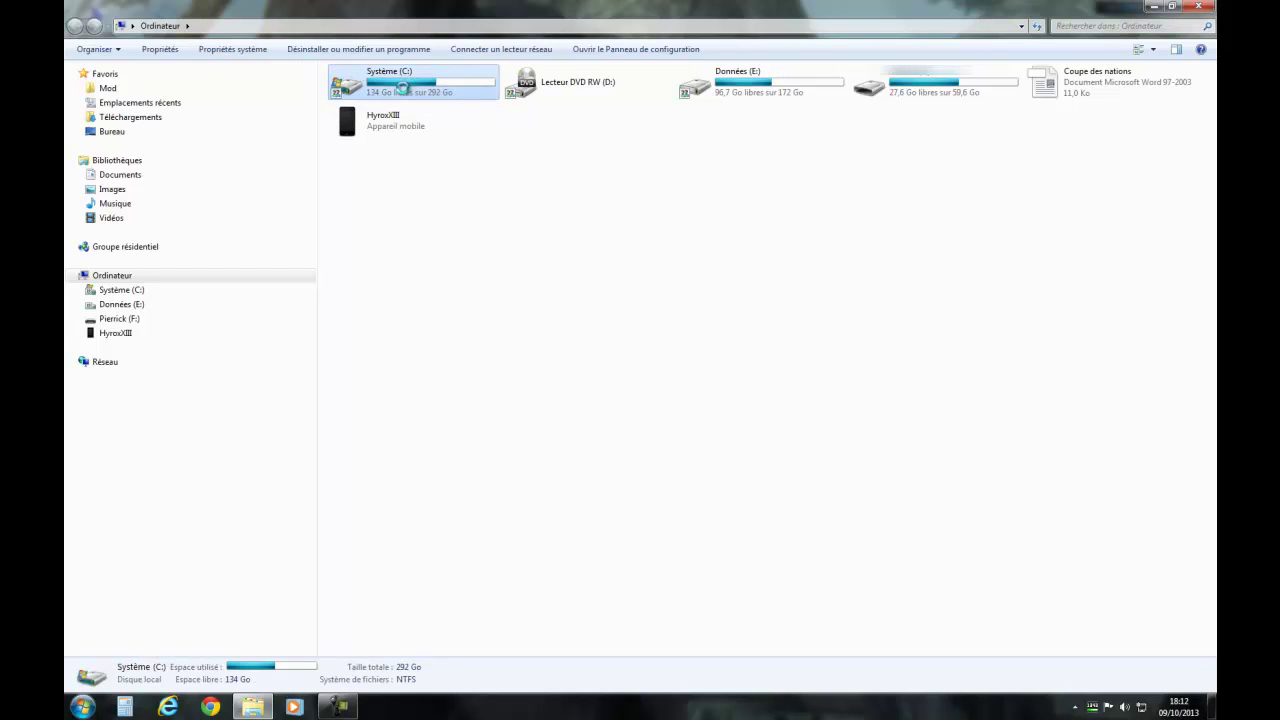
right_click(404, 81)
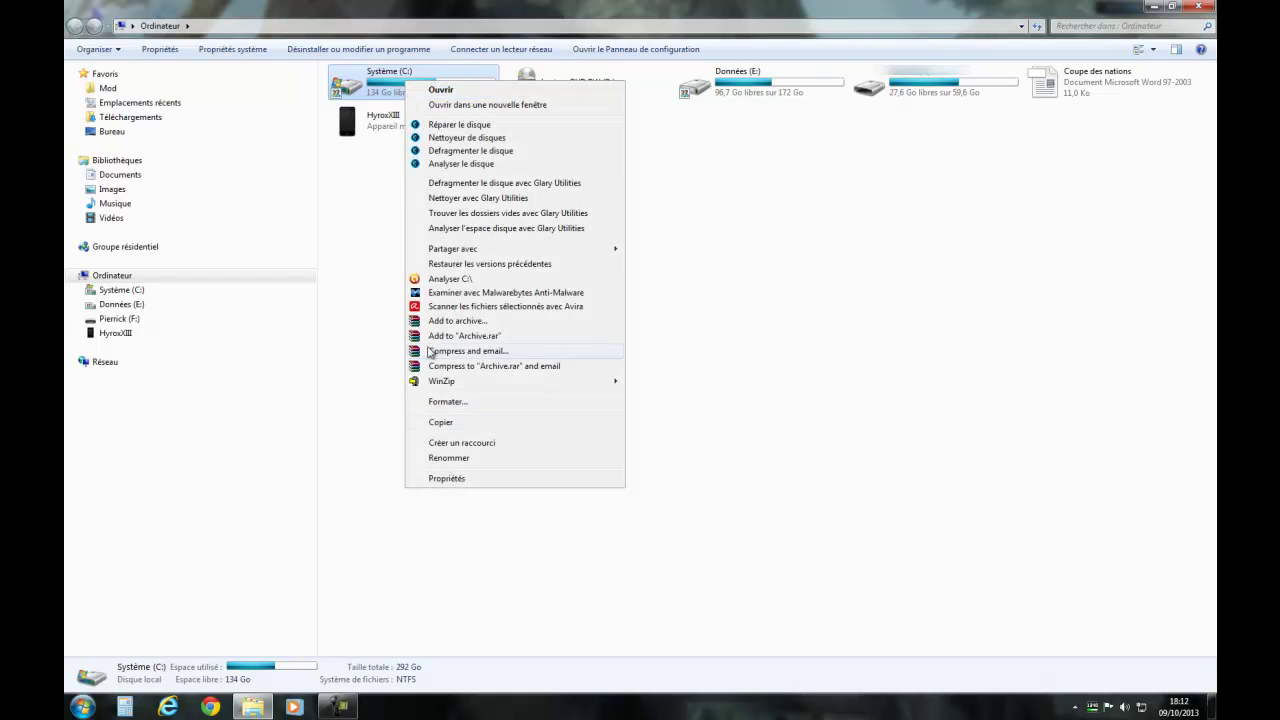
left_click(452, 479)
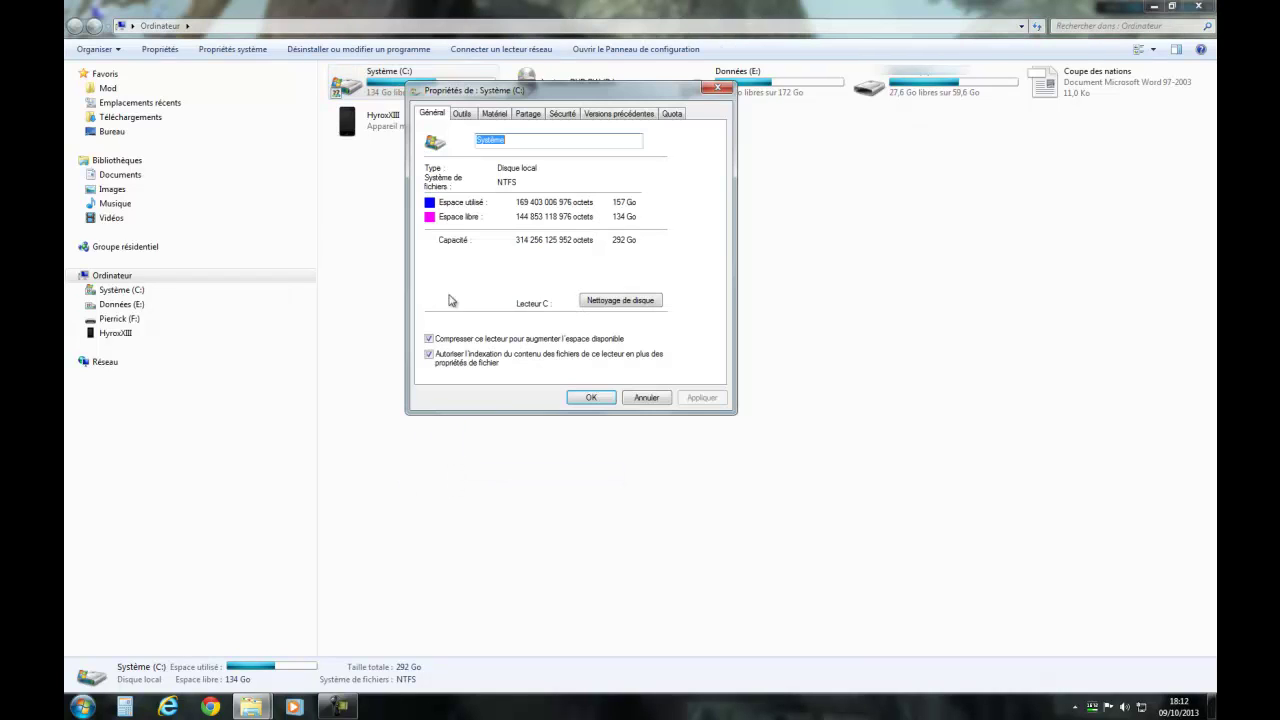
left_click(1205, 6)
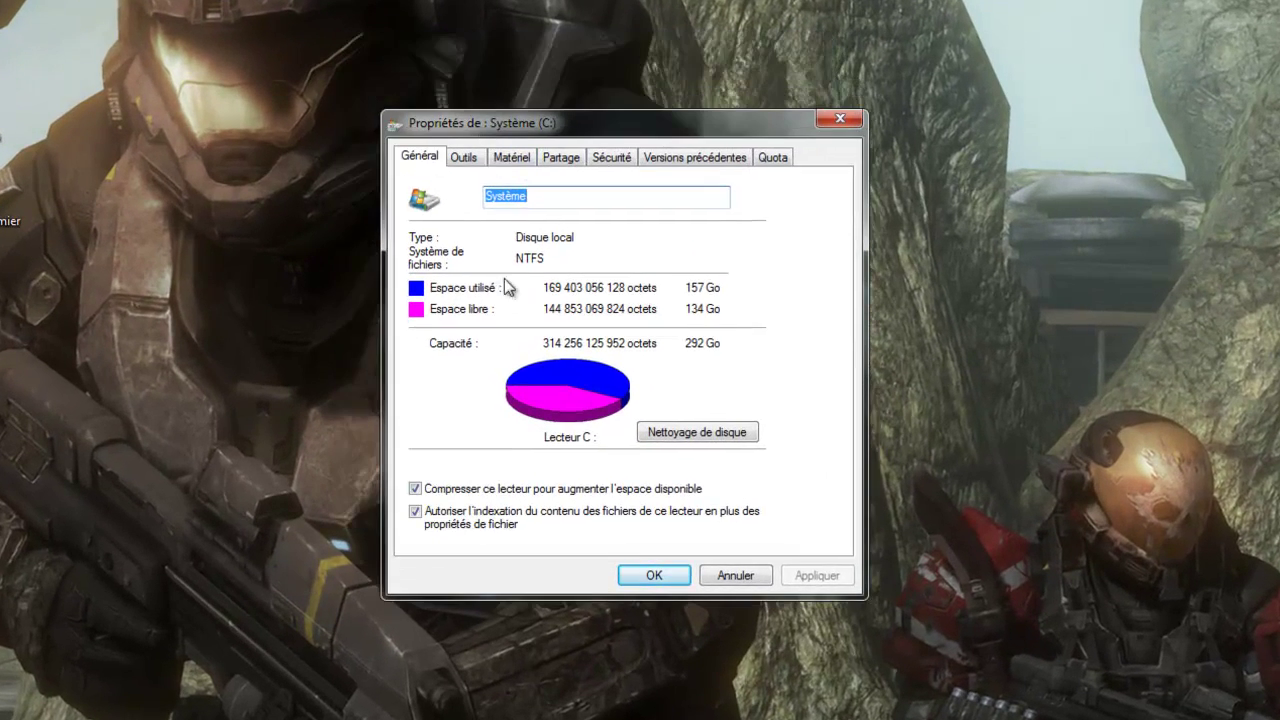
- Start Nettoyage de disque for Système (C:) and place its progress window beside the drive's properties
left_click(710, 435)
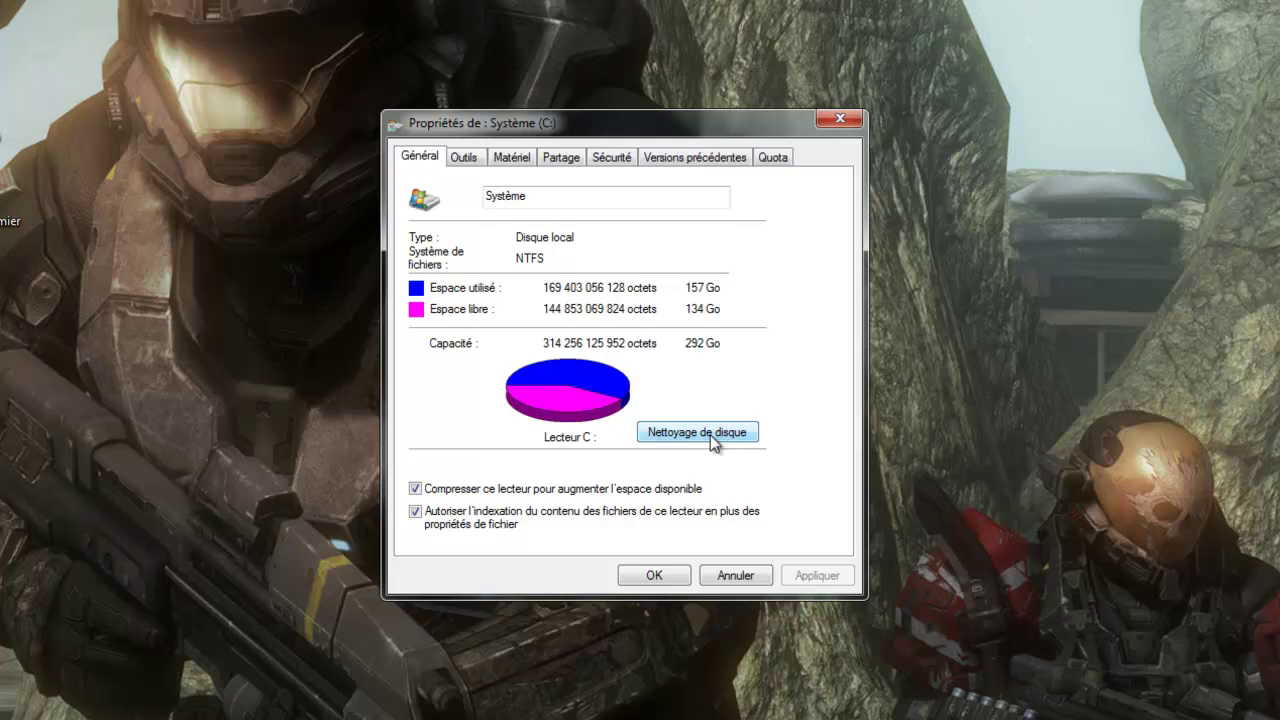
left_click(710, 433)
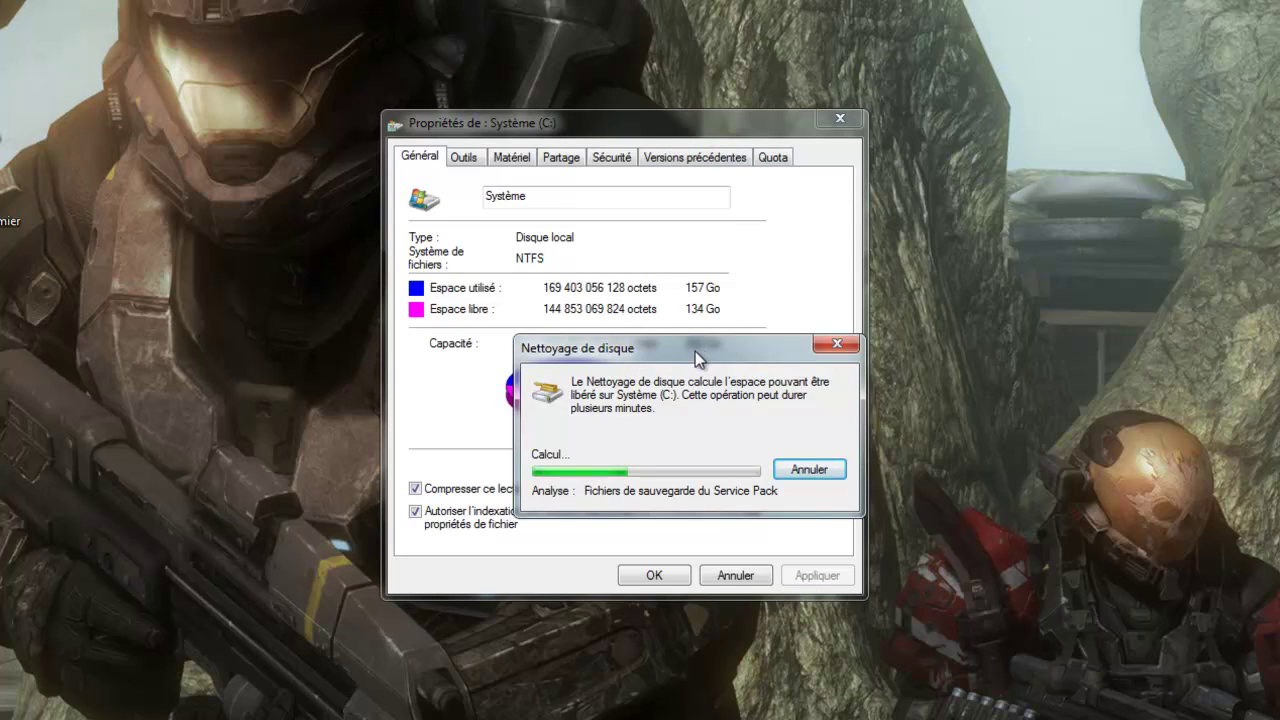
left_click_drag(695, 351, 208, 360)
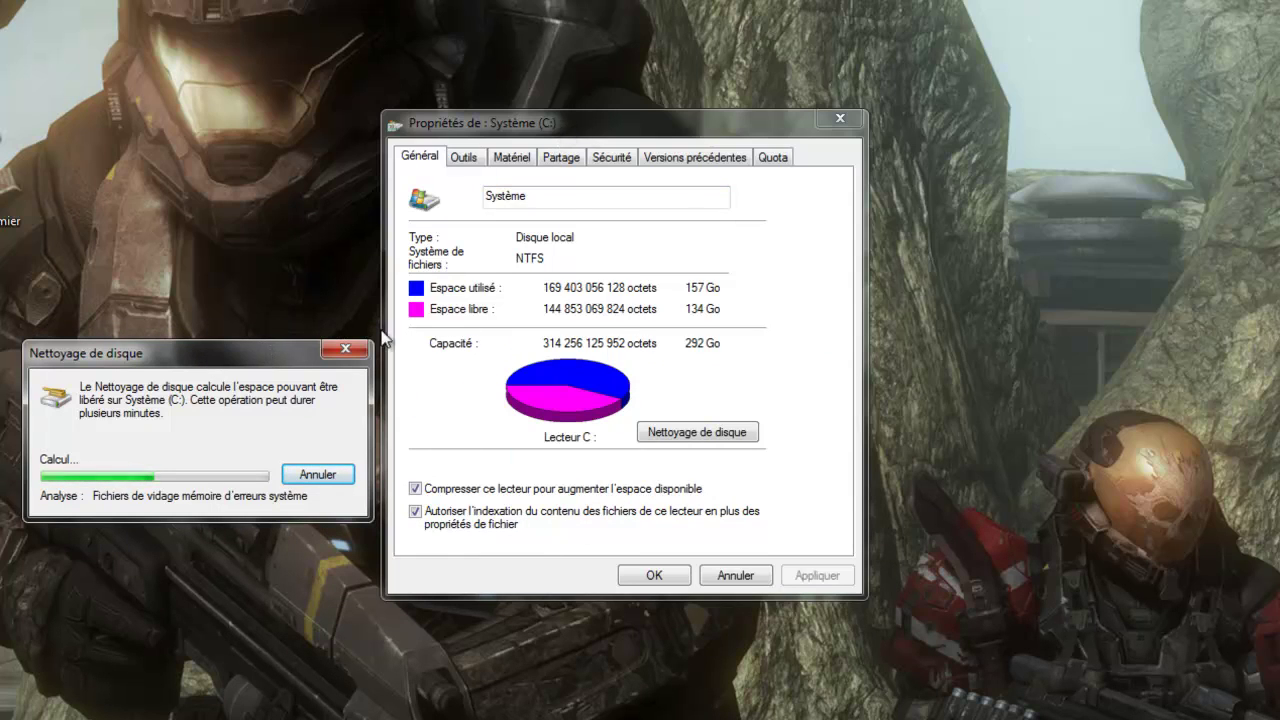
left_click_drag(578, 128, 629, 167)
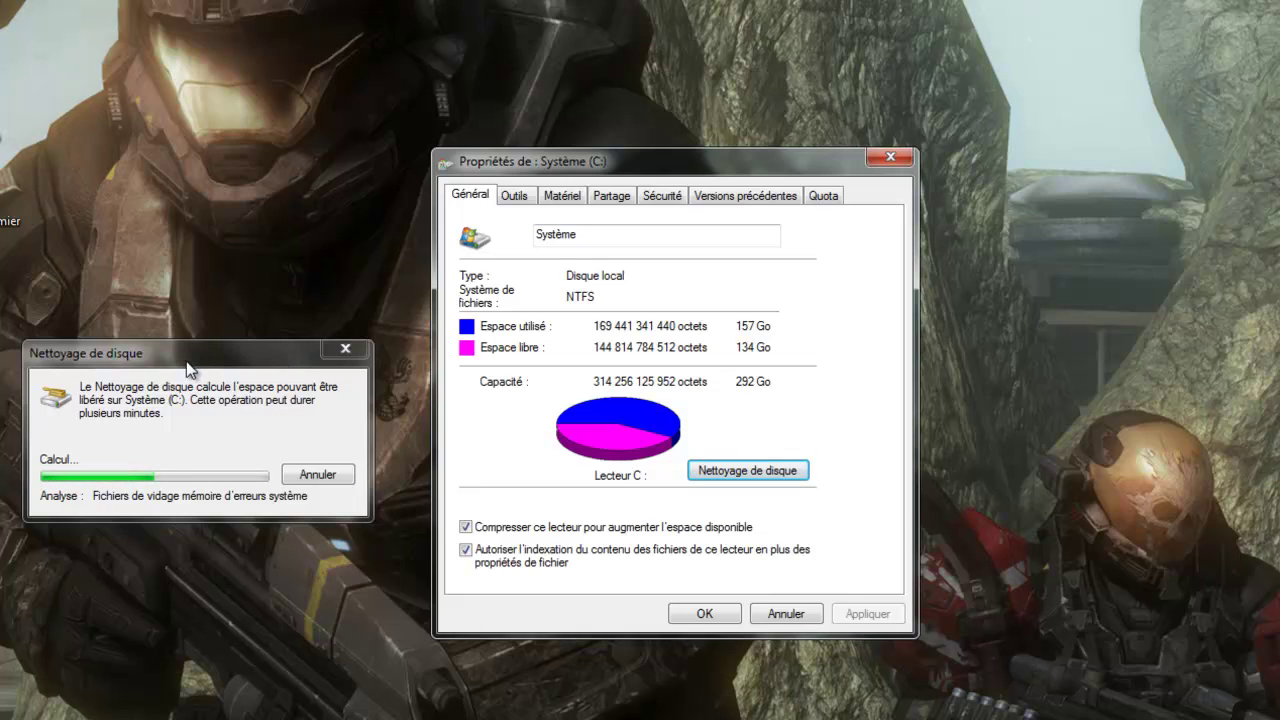
left_click_drag(187, 362, 212, 350)
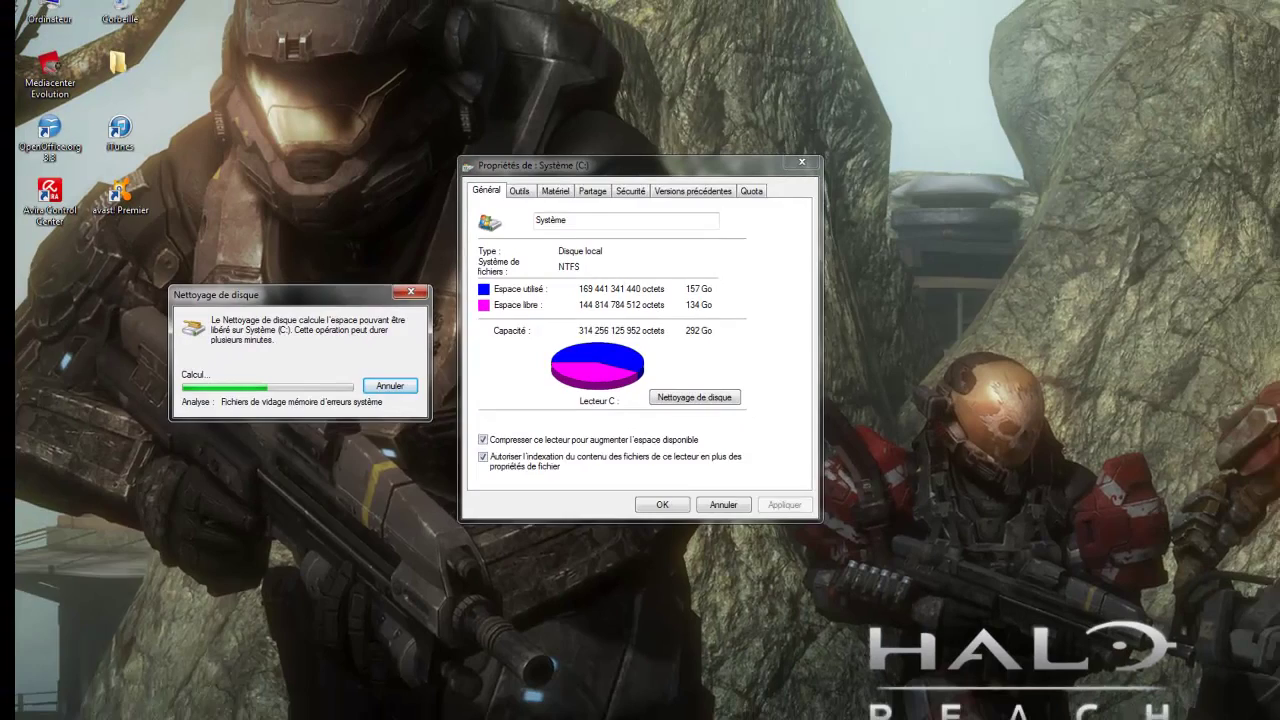
- Open Programmes et fonctionnalités in the Panneau de configuration
left_click(0, 719)
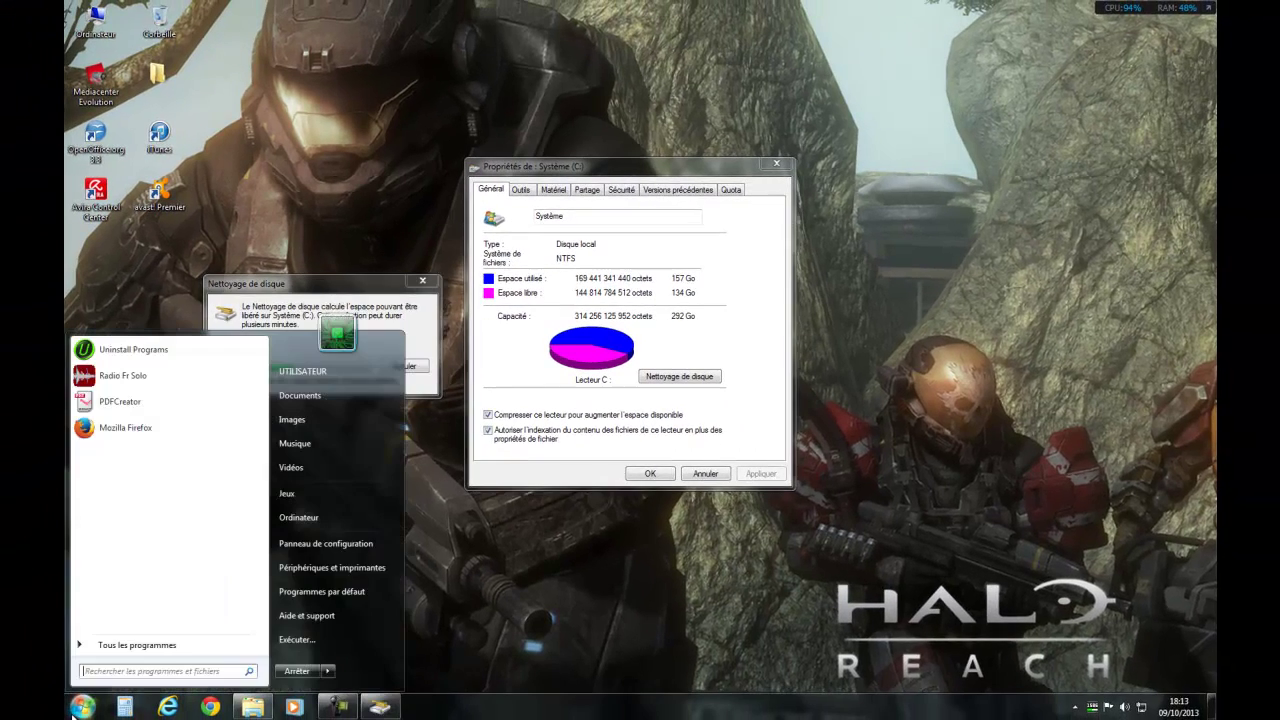
left_click(316, 549)
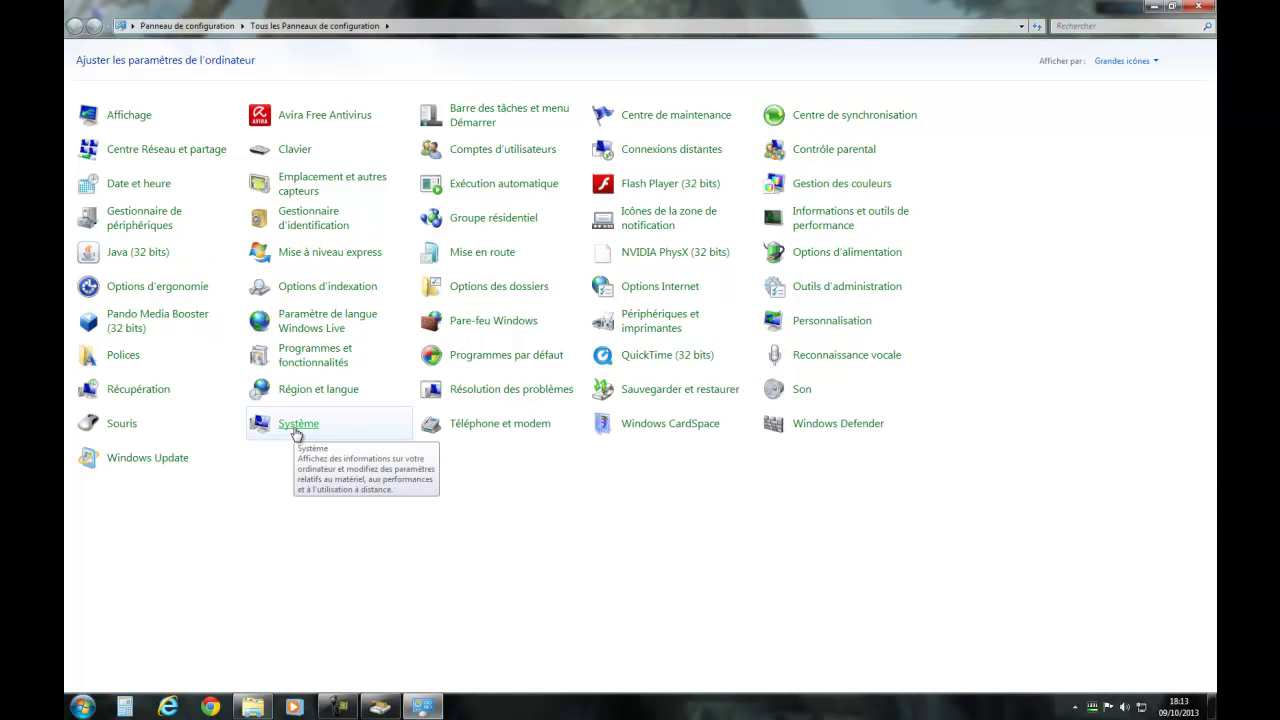
left_click(309, 366)
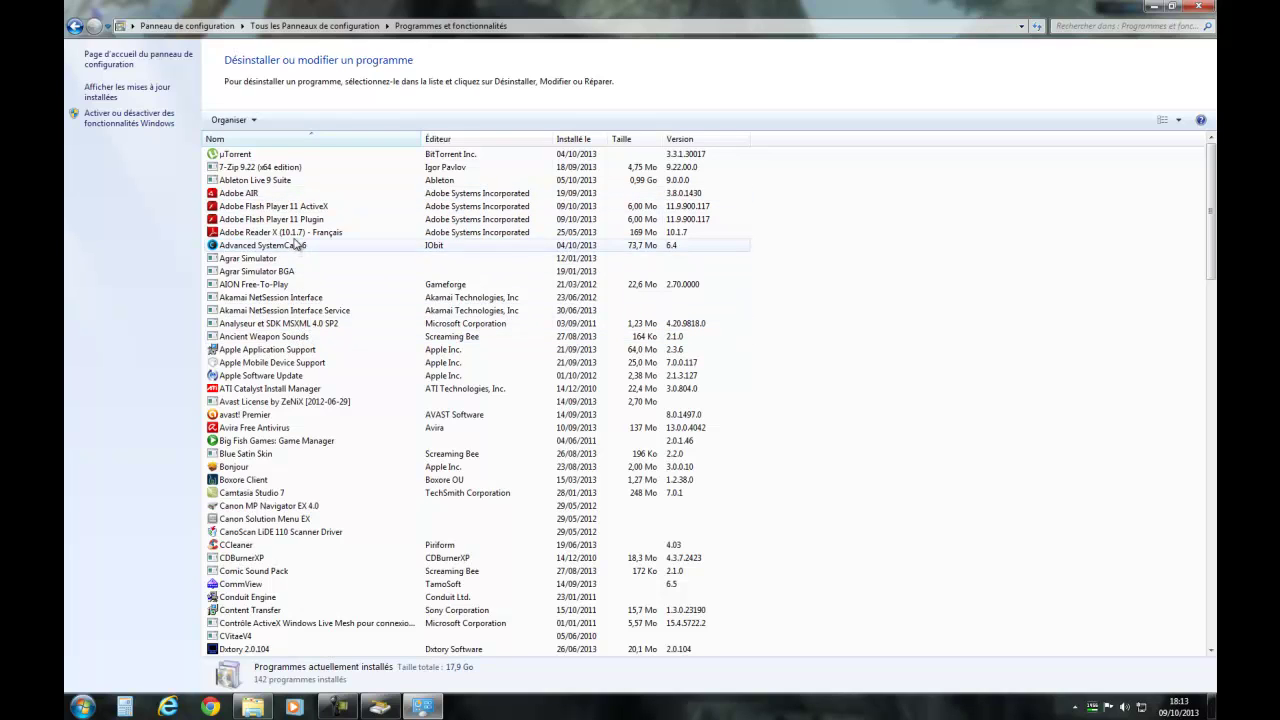
- Look through the list of installed programs for software that could be uninstalled, and close the list
scroll(280, 207, "down", 1)
scroll(280, 207, "down", 1)
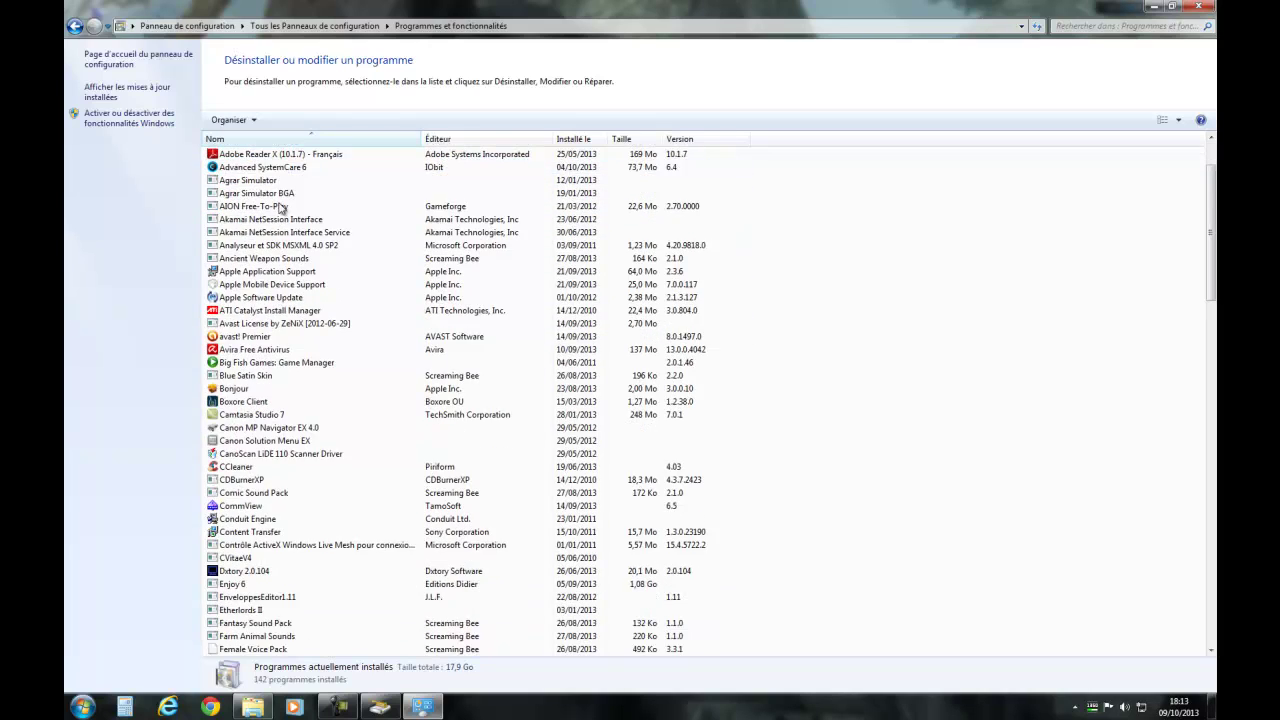
scroll(352, 404, "down", 2)
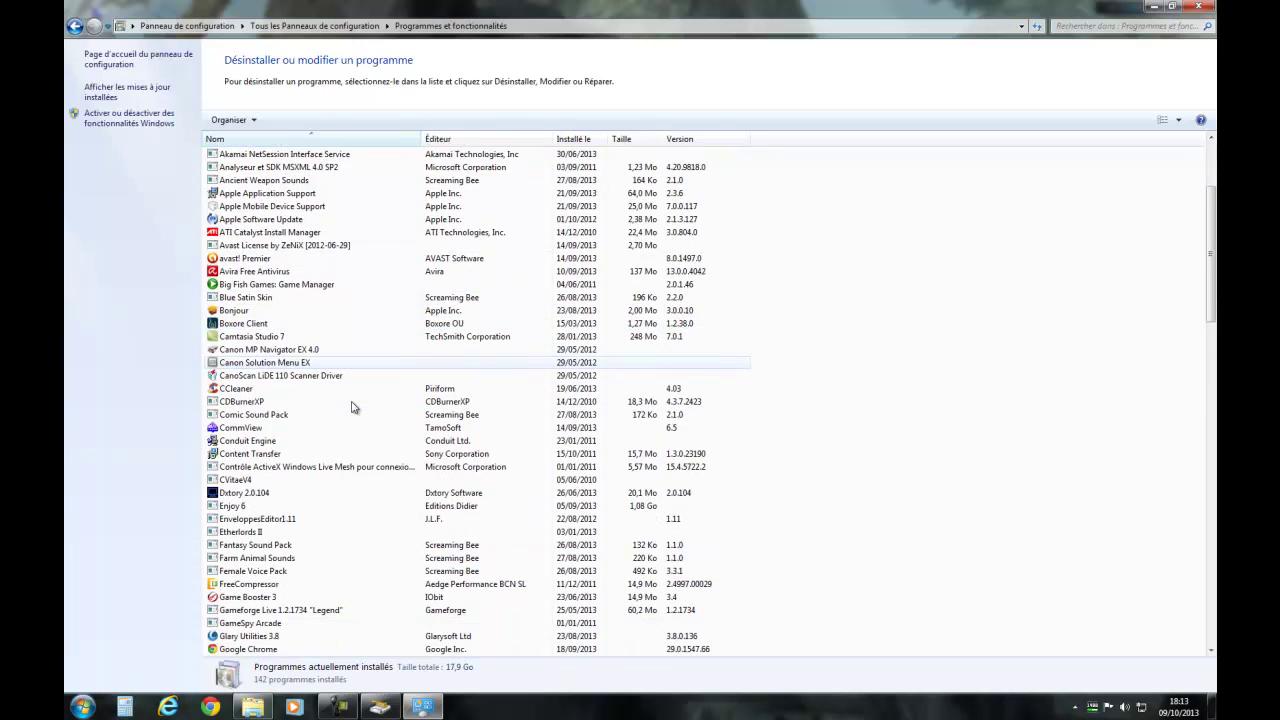
scroll(351, 404, "down", 2)
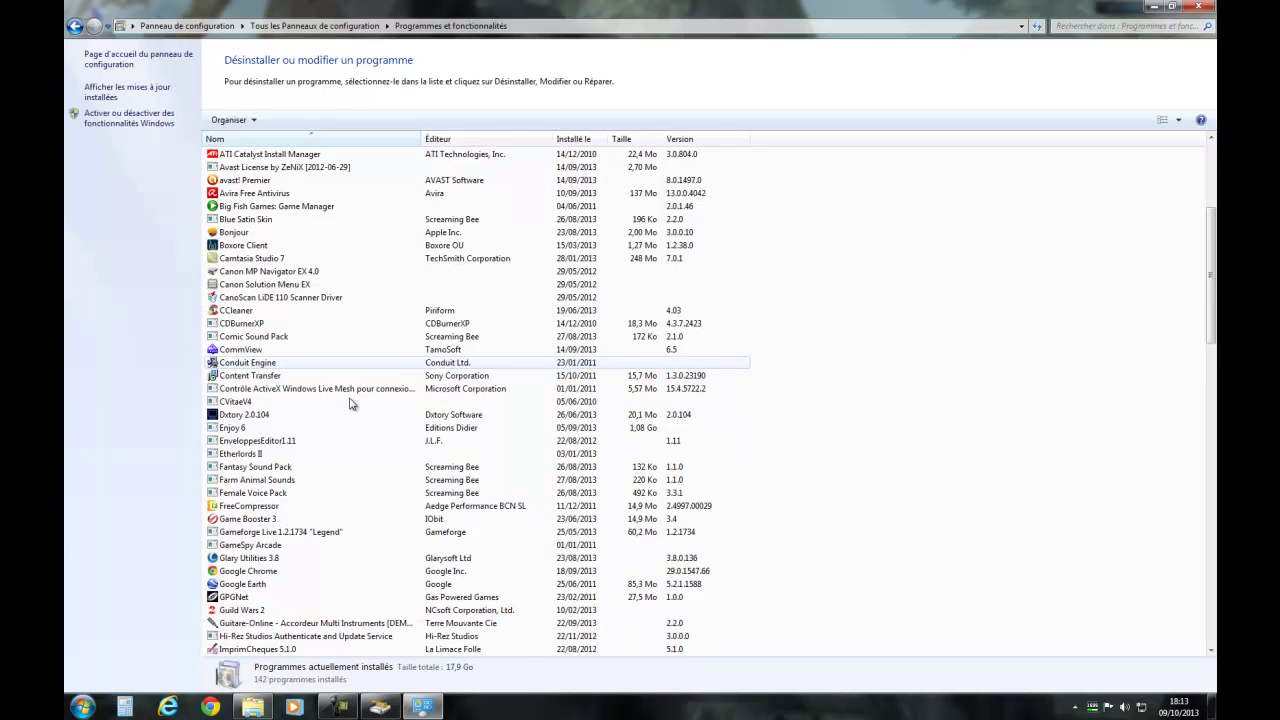
scroll(351, 403, "down", 1)
scroll(351, 403, "down", 2)
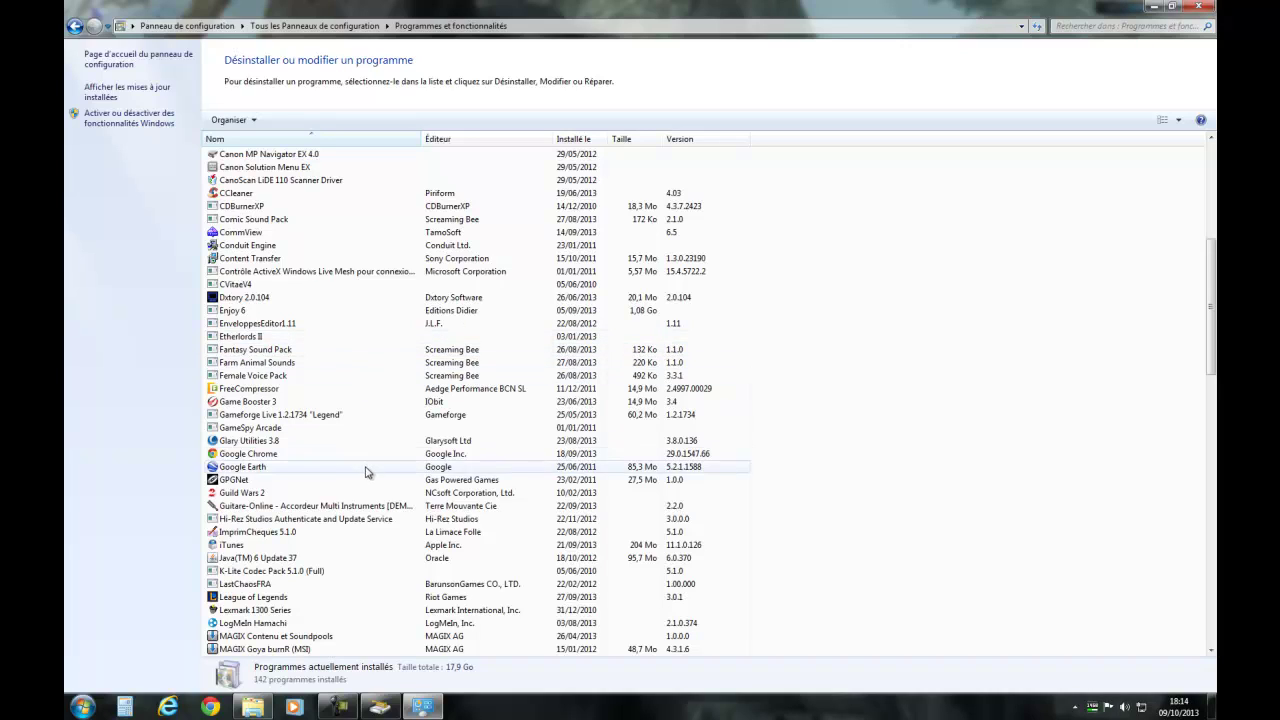
scroll(363, 470, "down", 6)
scroll(365, 480, "down", 4)
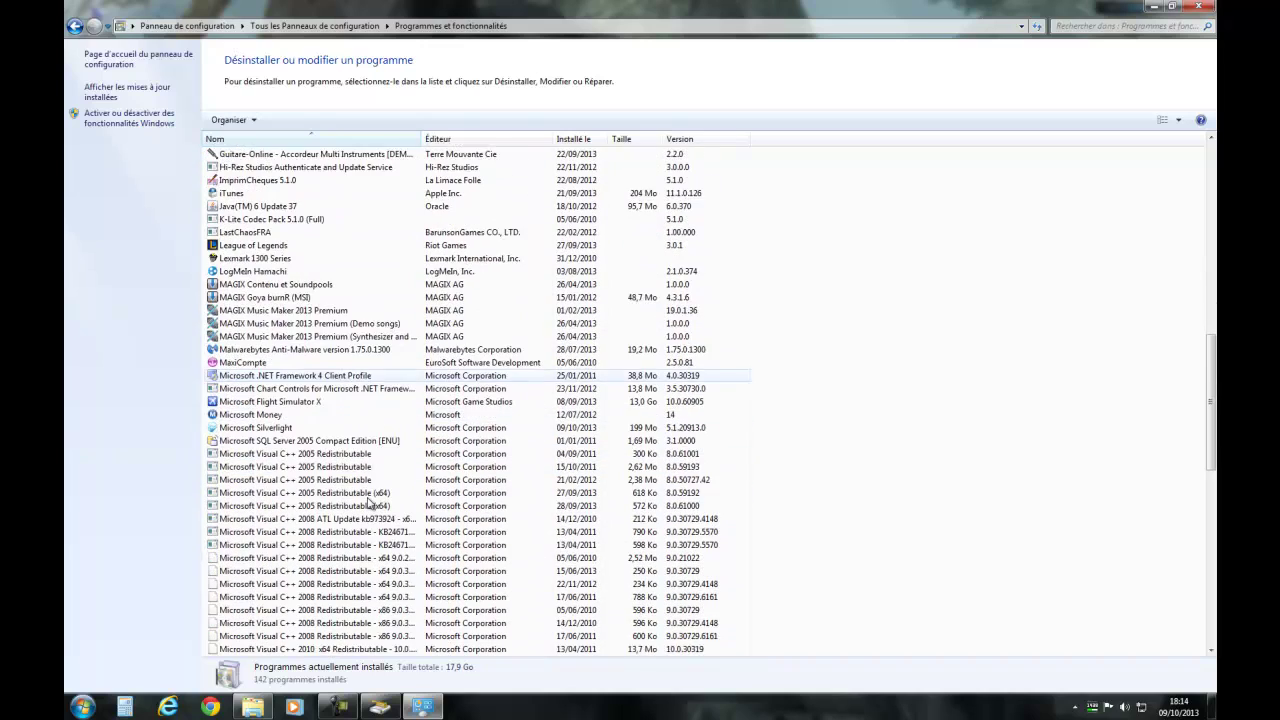
scroll(368, 500, "down", 1)
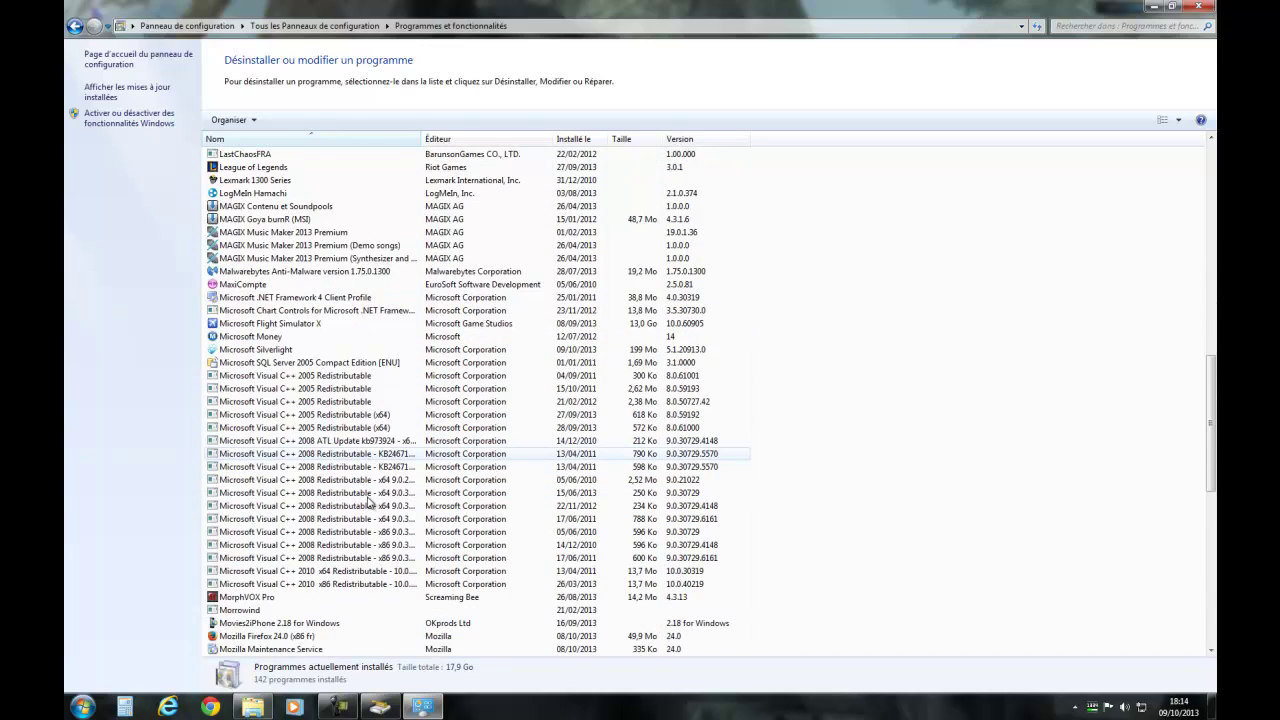
scroll(368, 502, "down", 6)
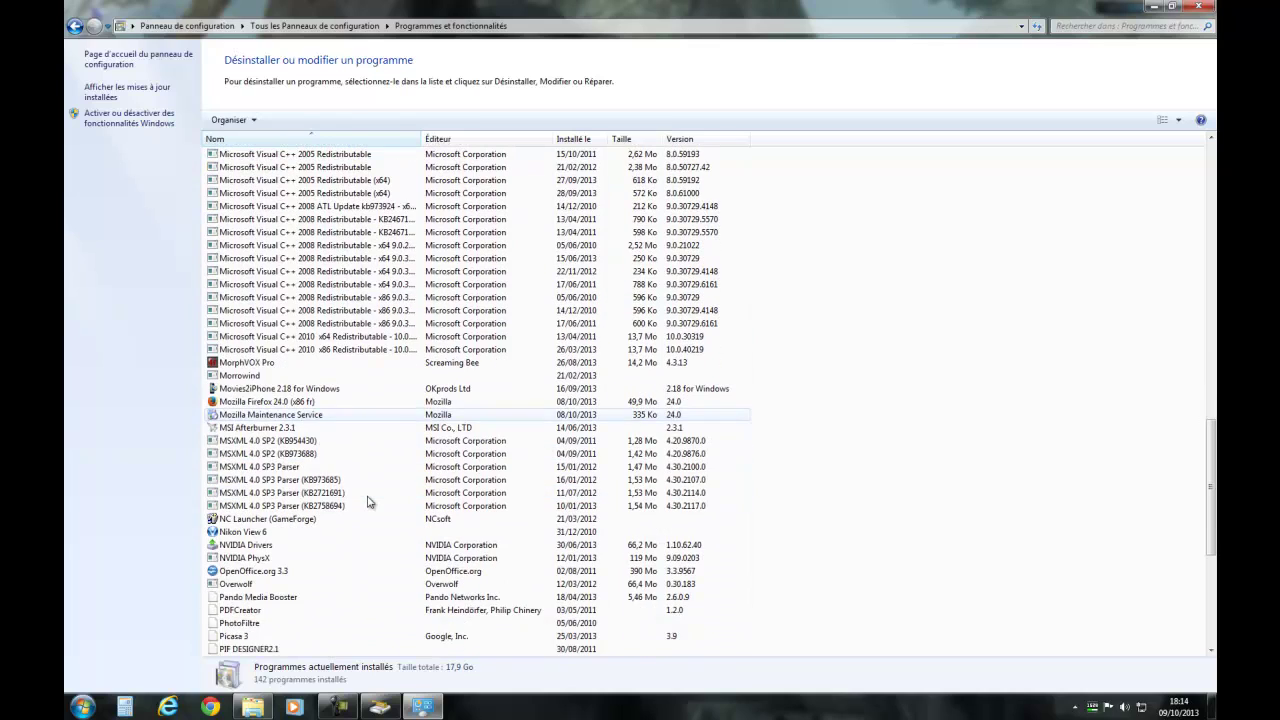
scroll(367, 500, "down", 1)
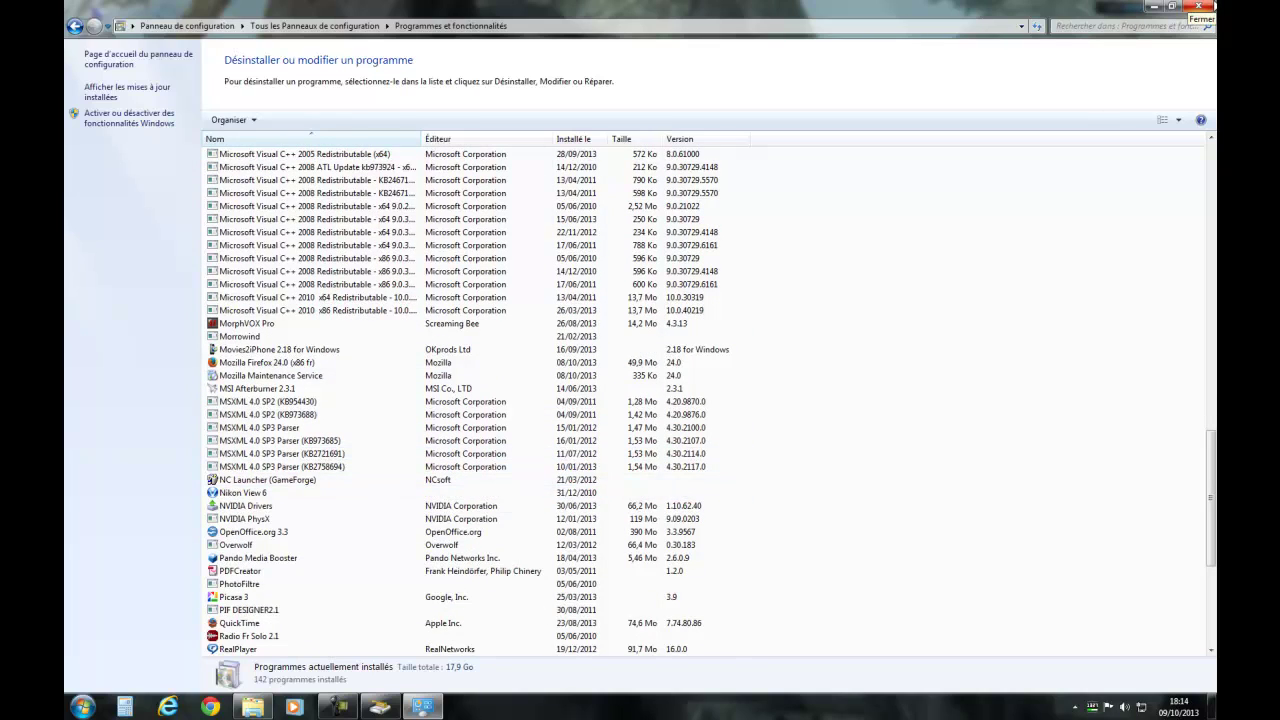
left_click(1200, 7)
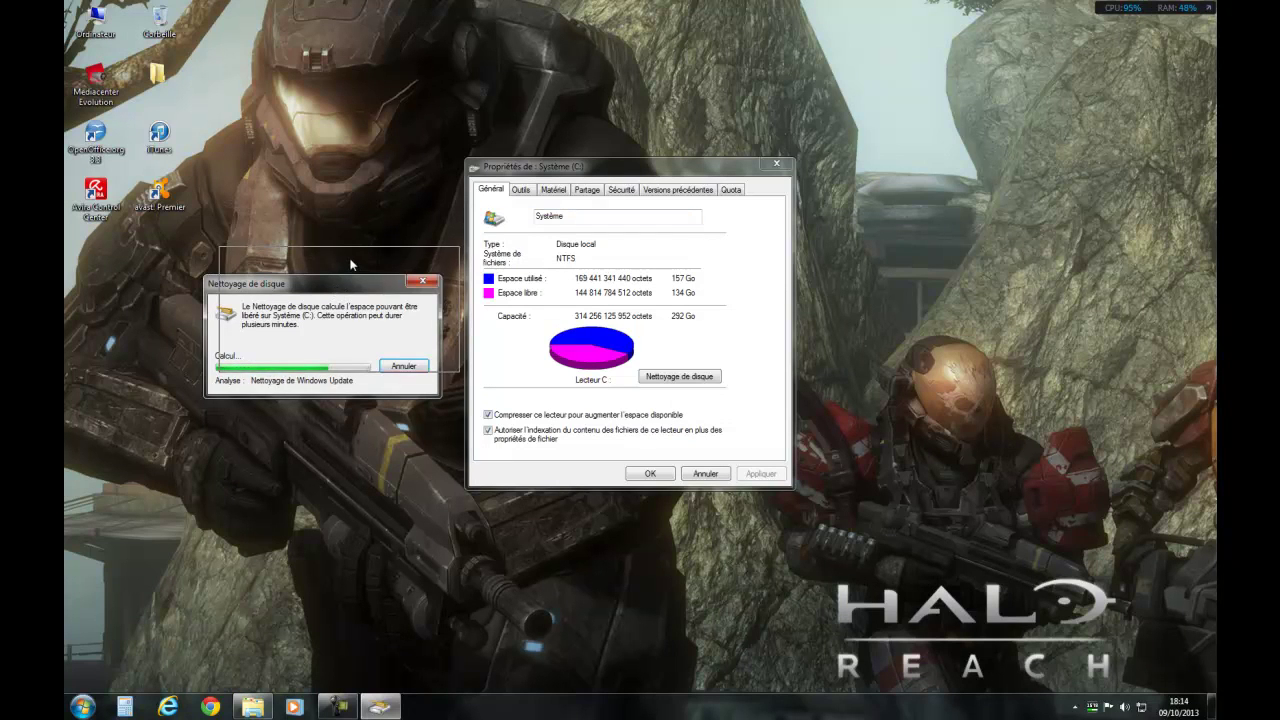
- Move the disk cleanup dialog over the drive's properties and review its Fichiers à supprimer list
left_click_drag(343, 276, 340, 280)
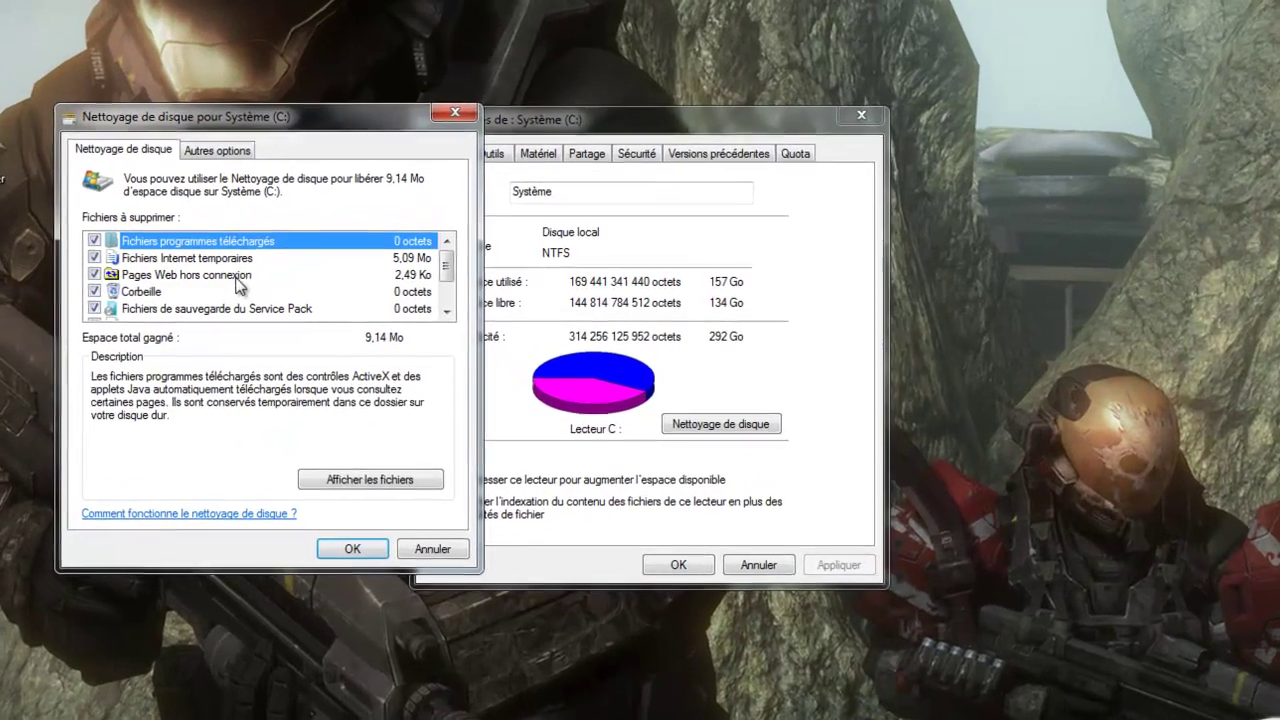
left_click_drag(280, 115, 562, 123)
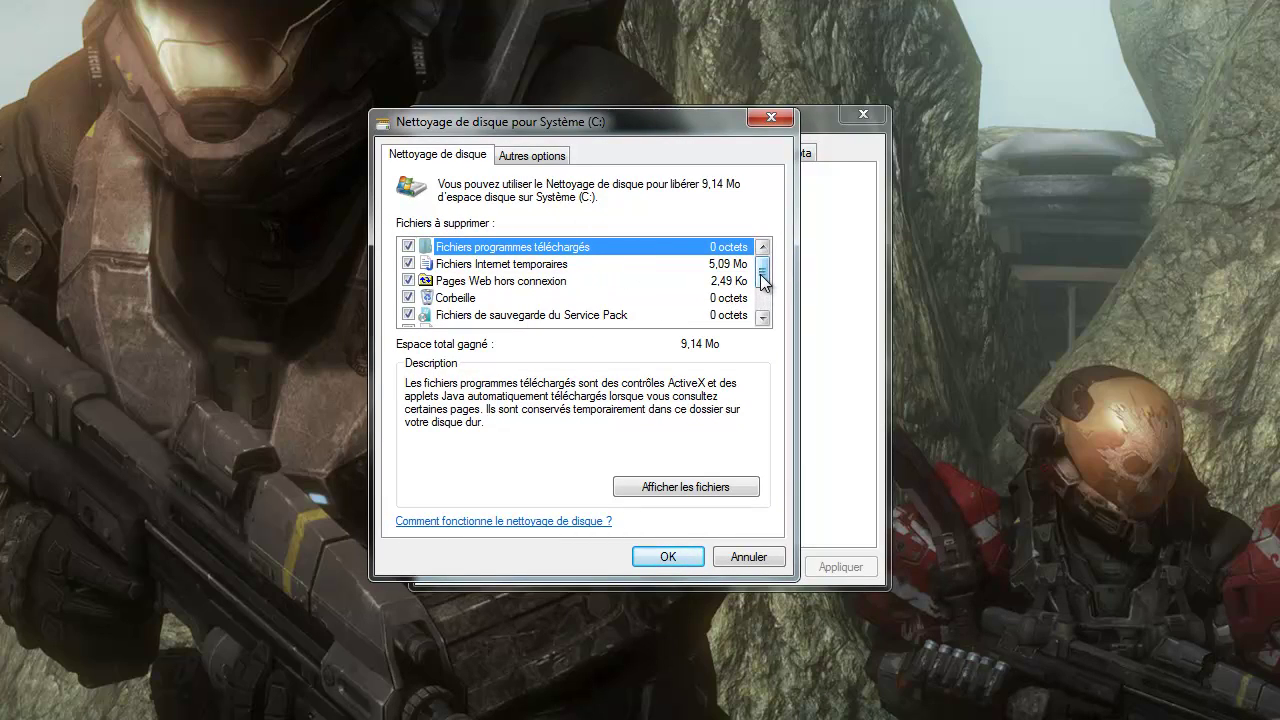
mouse_move(762, 278)
left_mouse_down()
mouse_move(763, 300)
mouse_move(766, 283)
left_mouse_up()
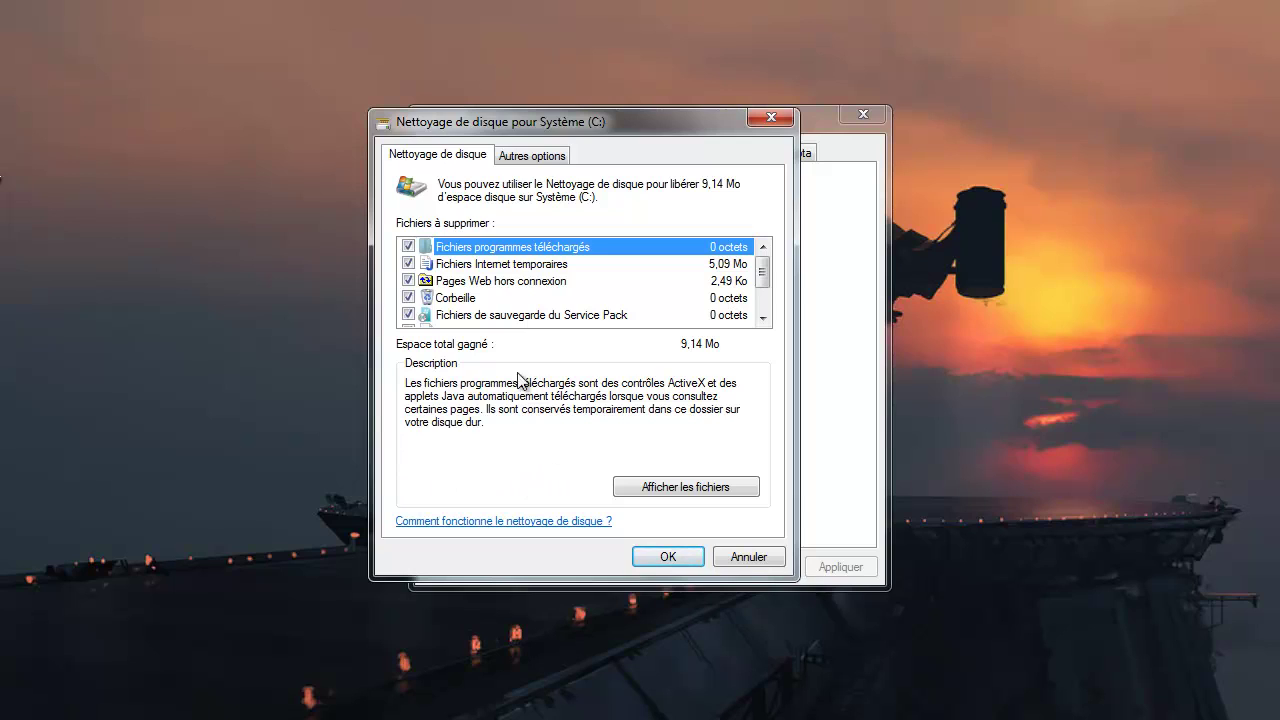
- Delete all system restore points except the most recent one through the disk cleanup's Autres options
left_click(528, 160)
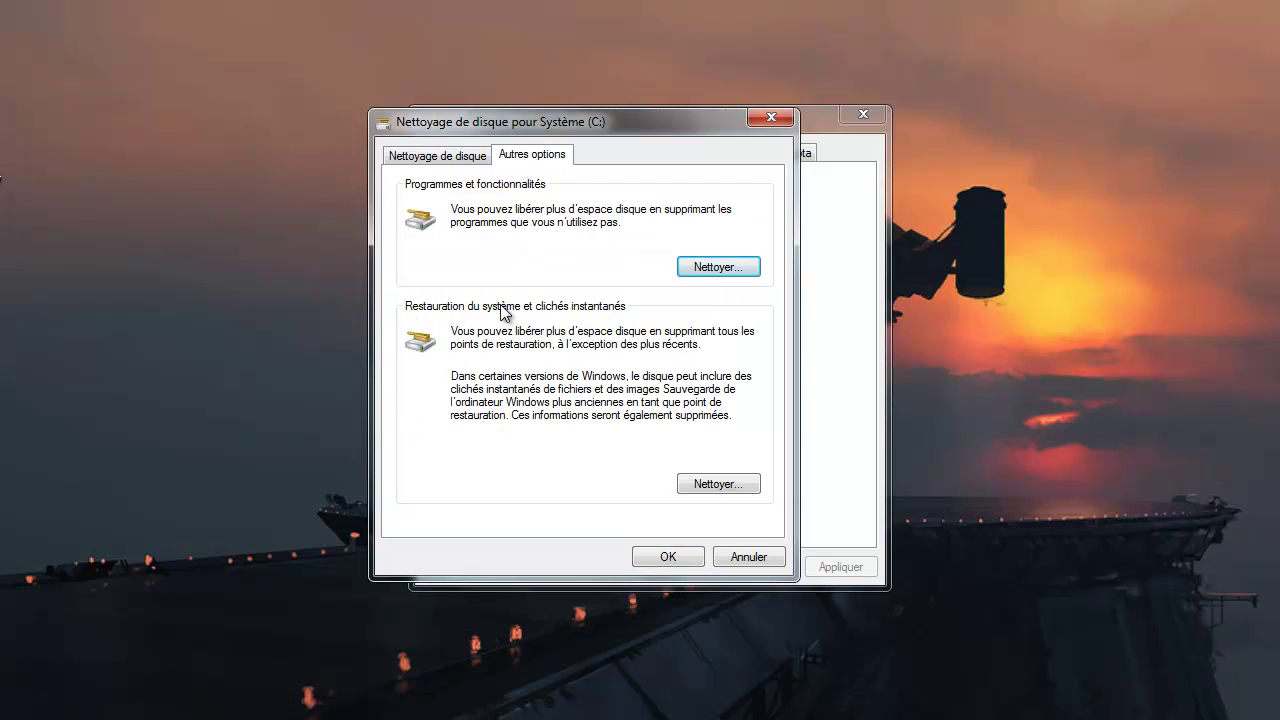
left_click(709, 485)
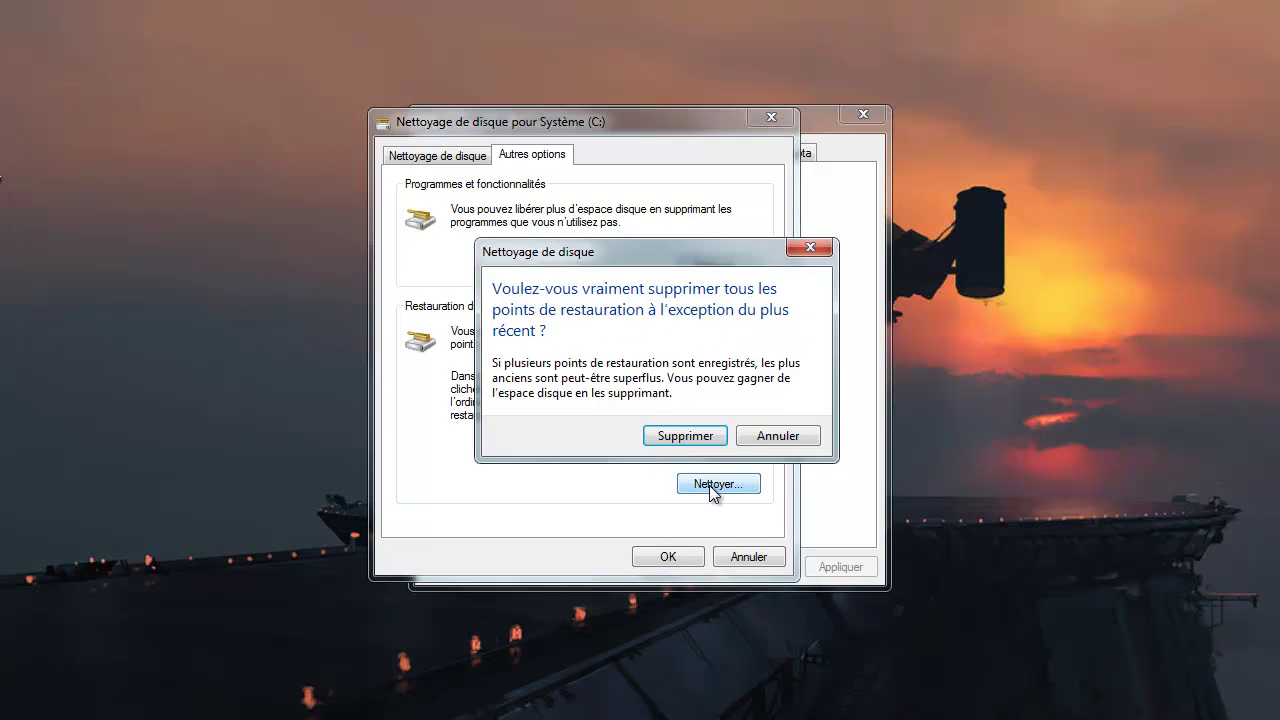
left_click(687, 434)
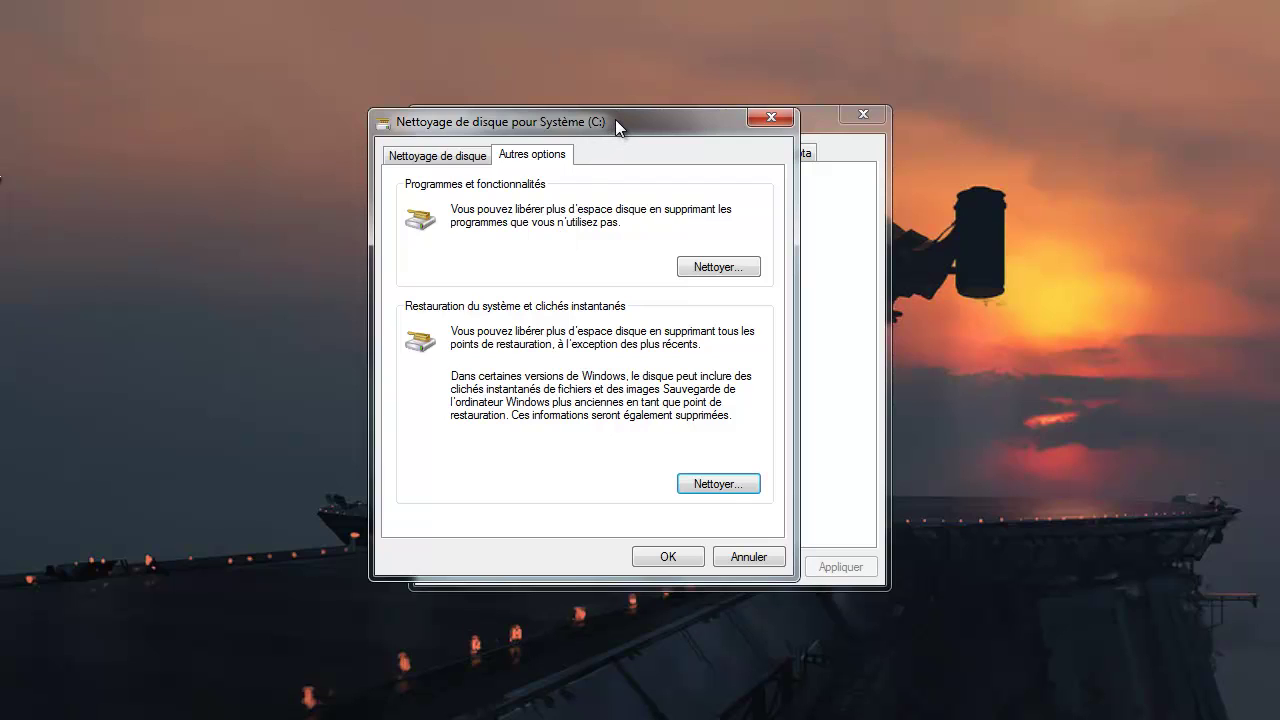
- Review the checked Fichiers à supprimer, permanently delete those files from Système (C:), and close the drive's properties
left_click_drag(612, 119, 564, 119)
left_click(389, 158)
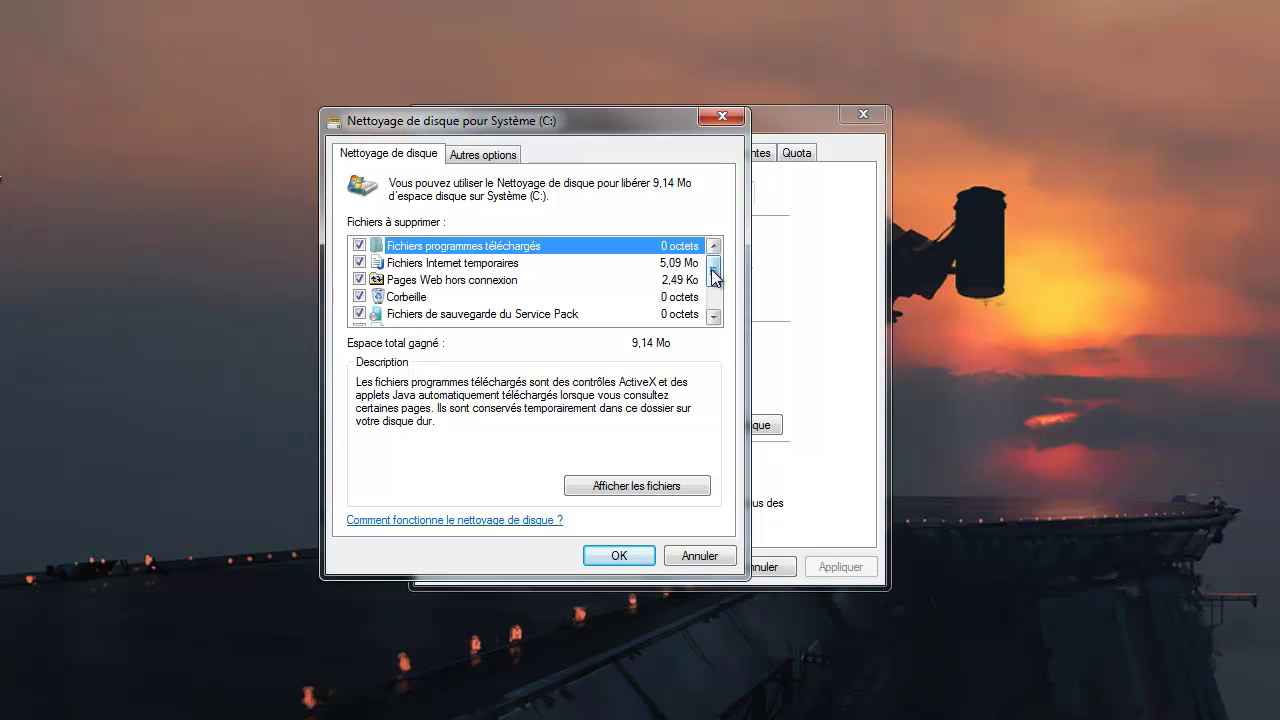
left_click_drag(714, 276, 714, 298)
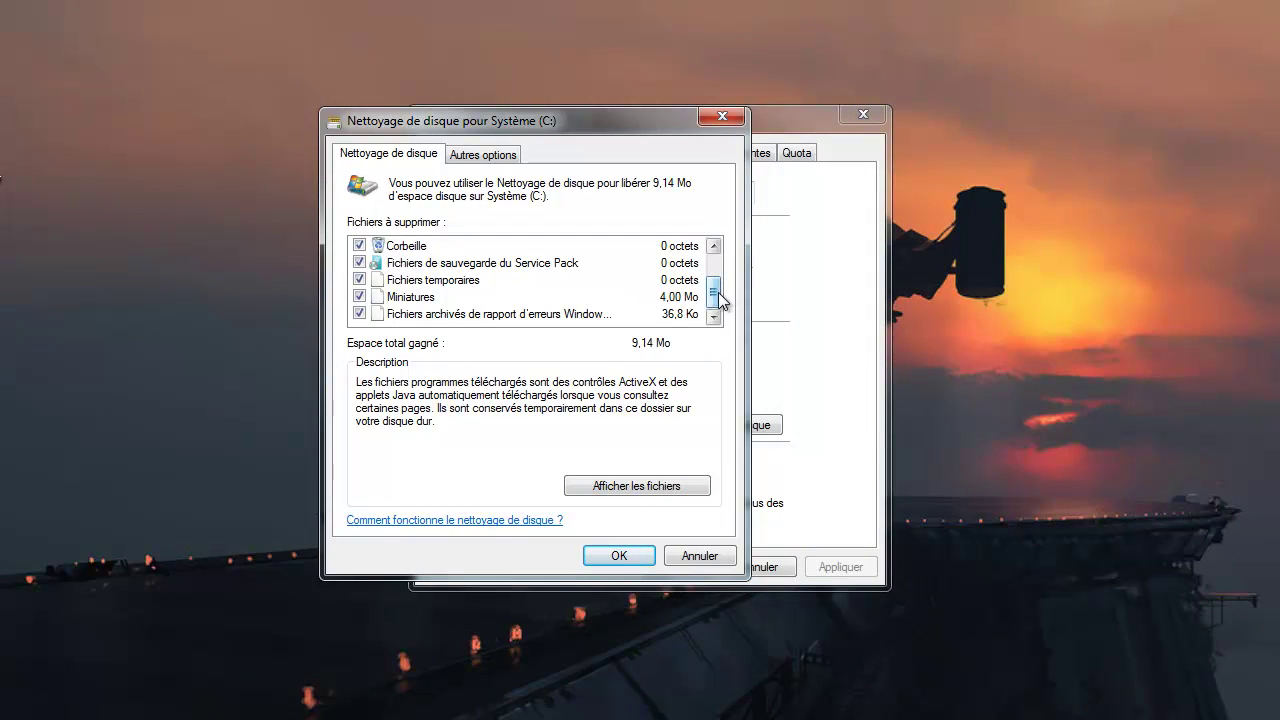
left_click(606, 557)
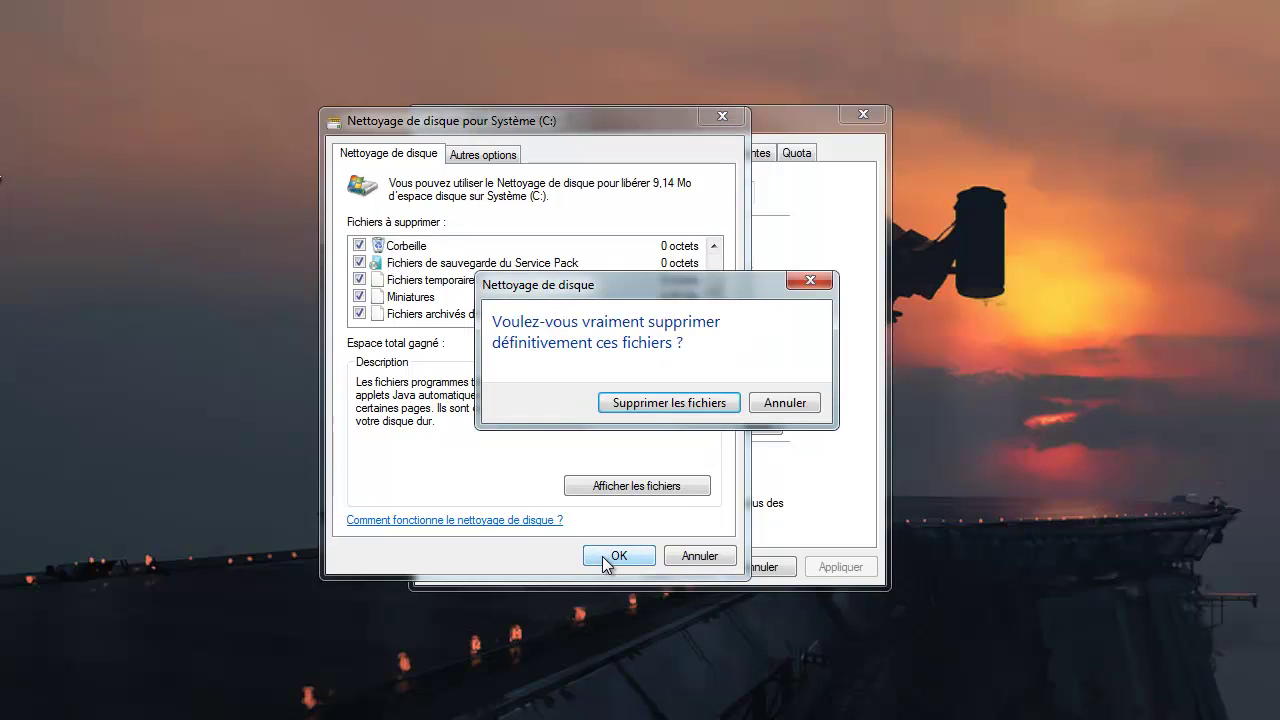
left_click(649, 408)
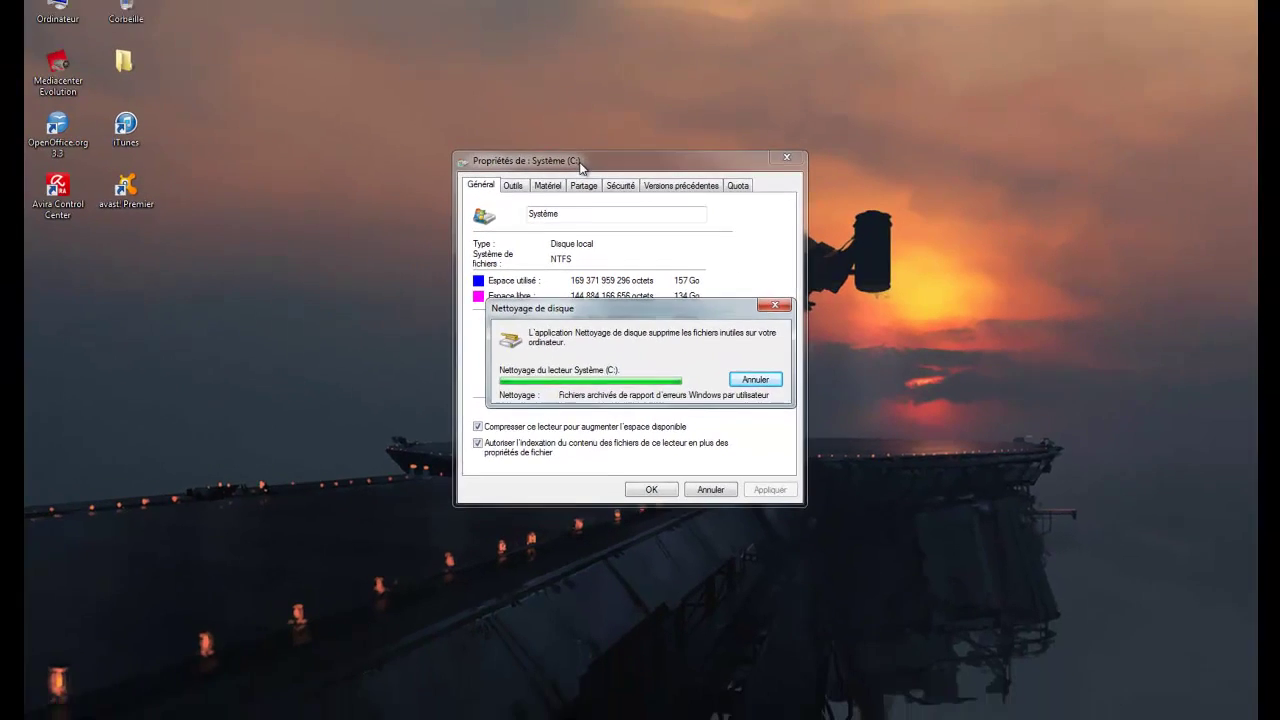
left_click(651, 489)
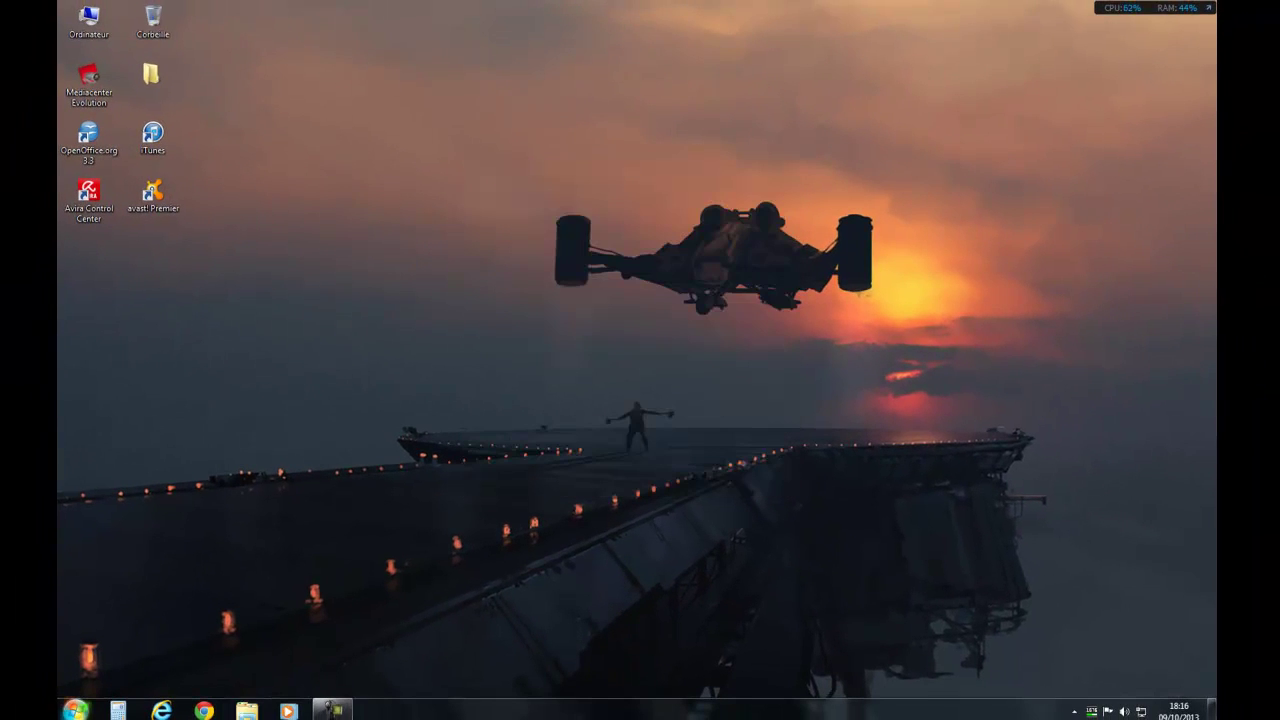
- Open the Program Files (x86) folder on Système (C:) from Ordinateur
key("super")
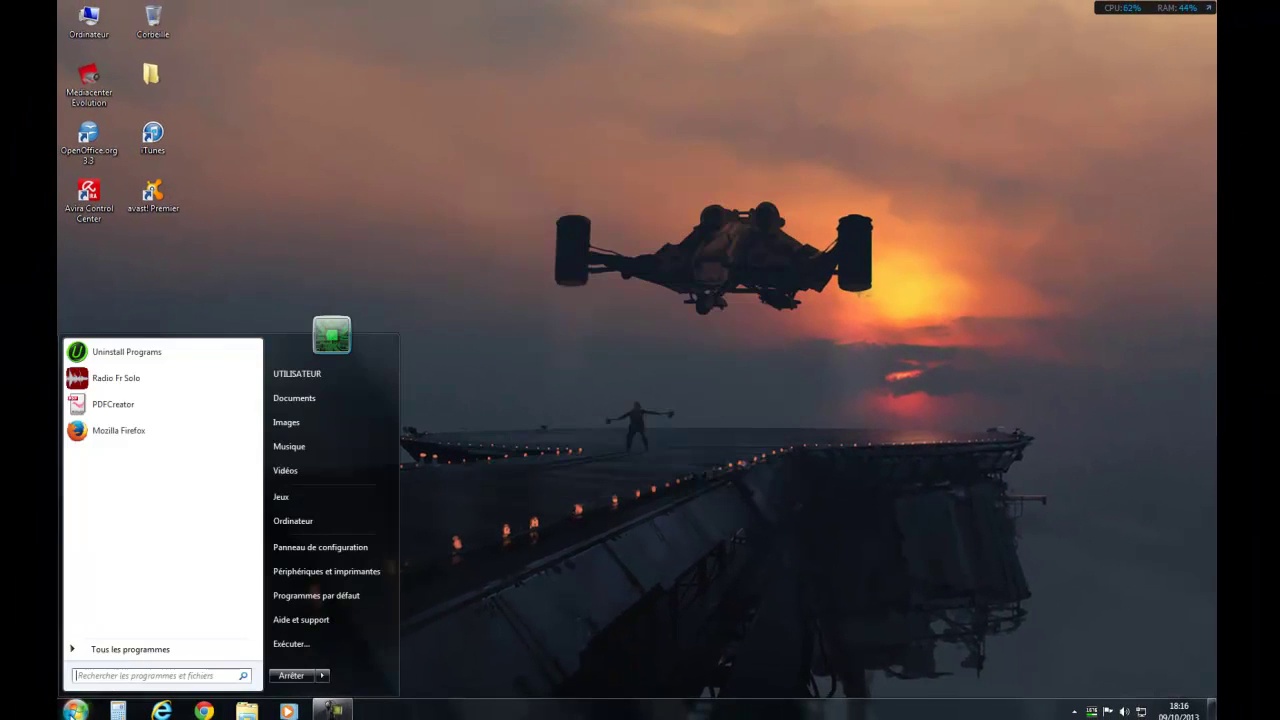
left_click(294, 524)
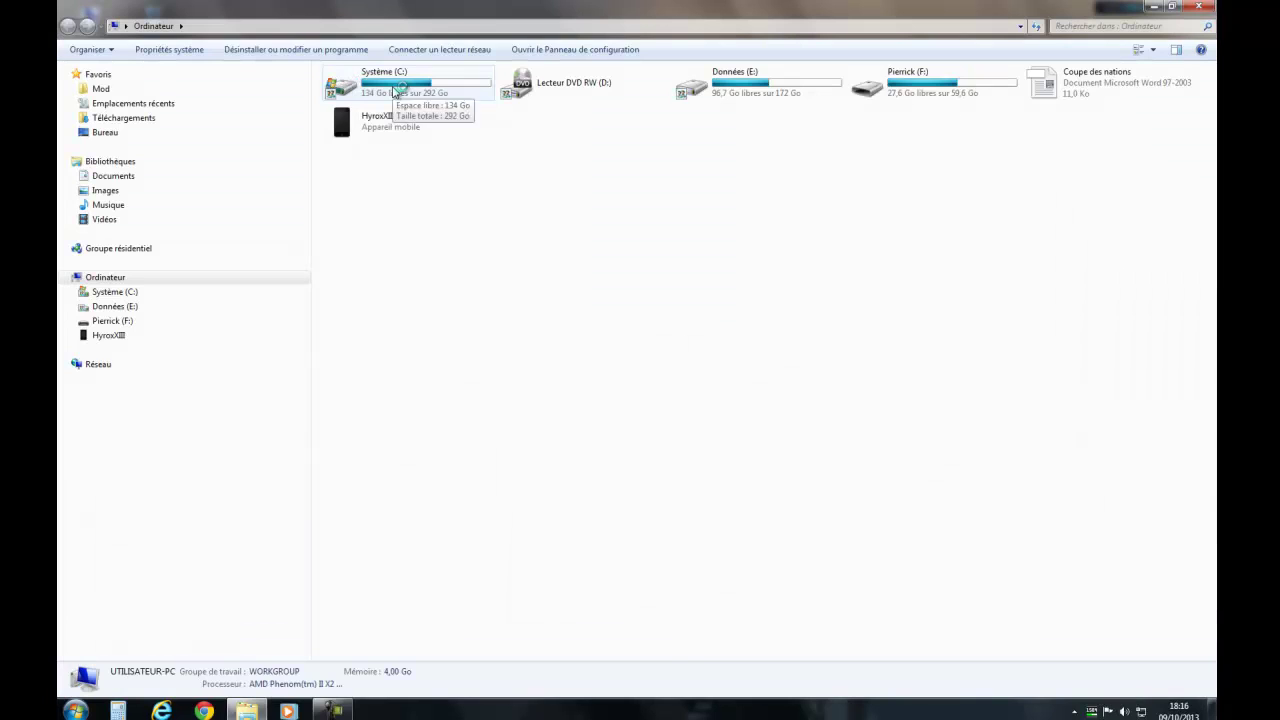
double_click(395, 90)
double_click(400, 147)
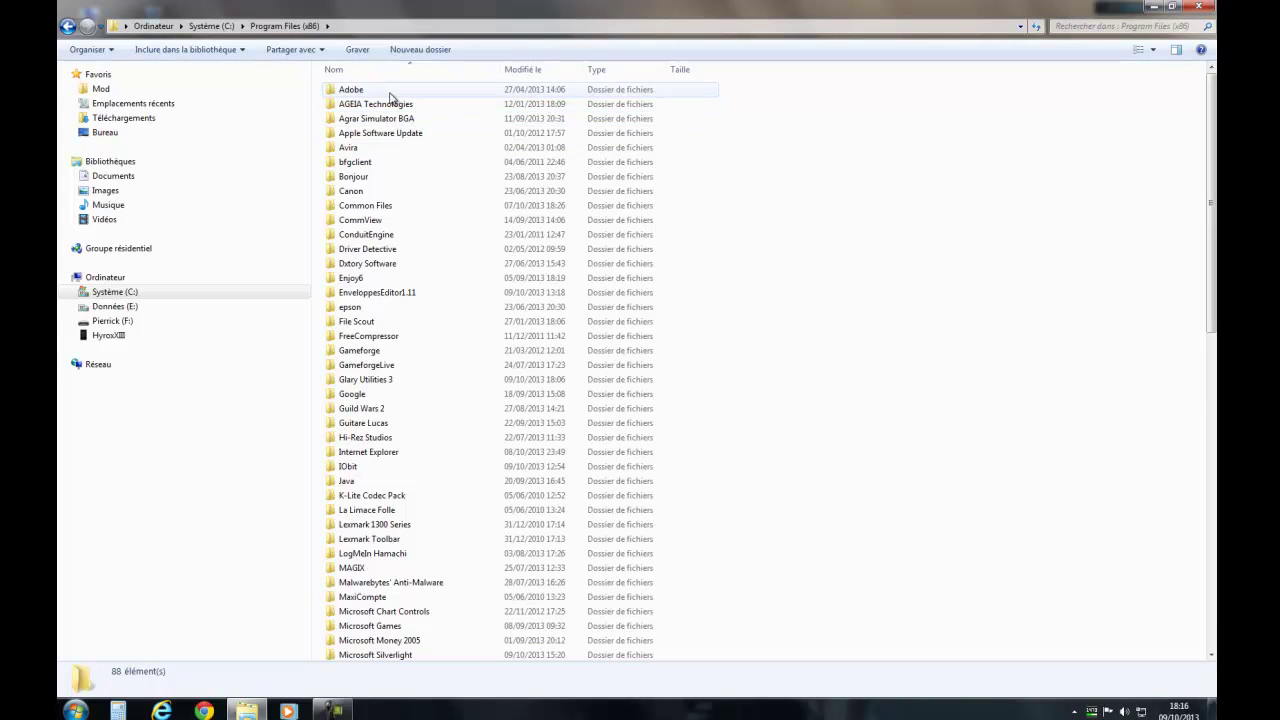
- Look through the program folders in Program Files (x86) for leftovers of removed software, and close the window
scroll(422, 197, "down", 1)
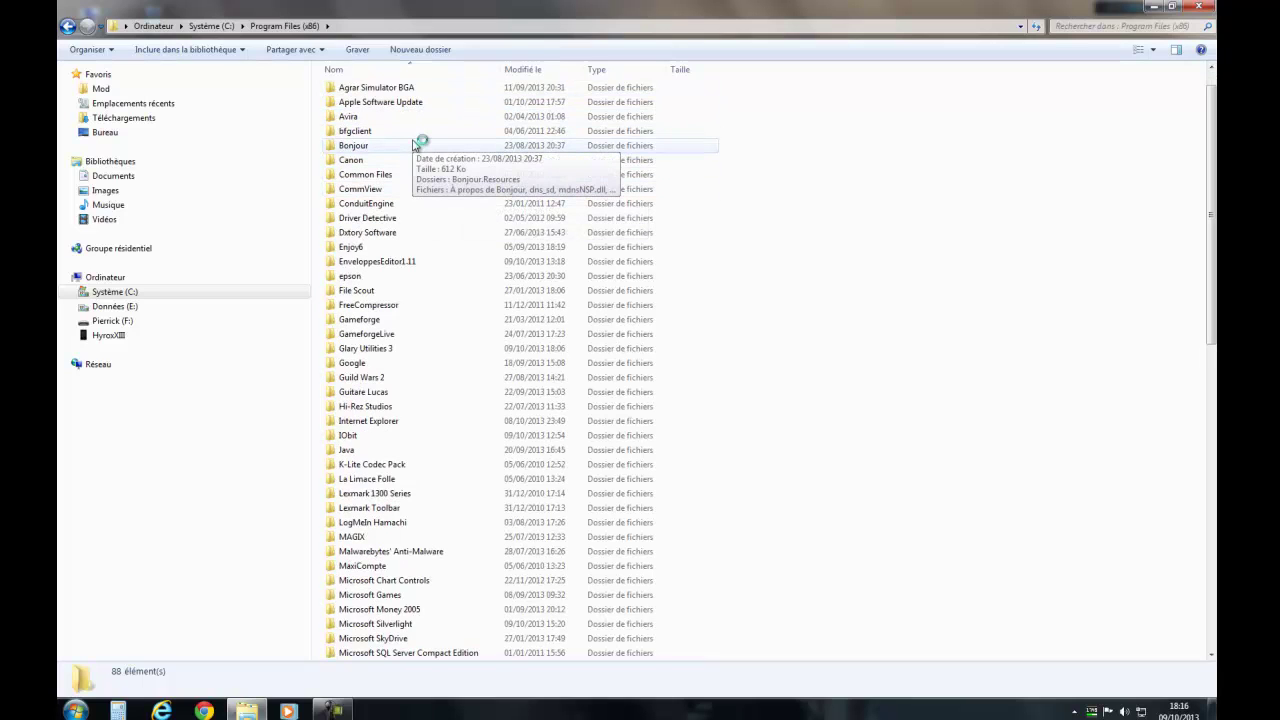
scroll(416, 146, "down", 2)
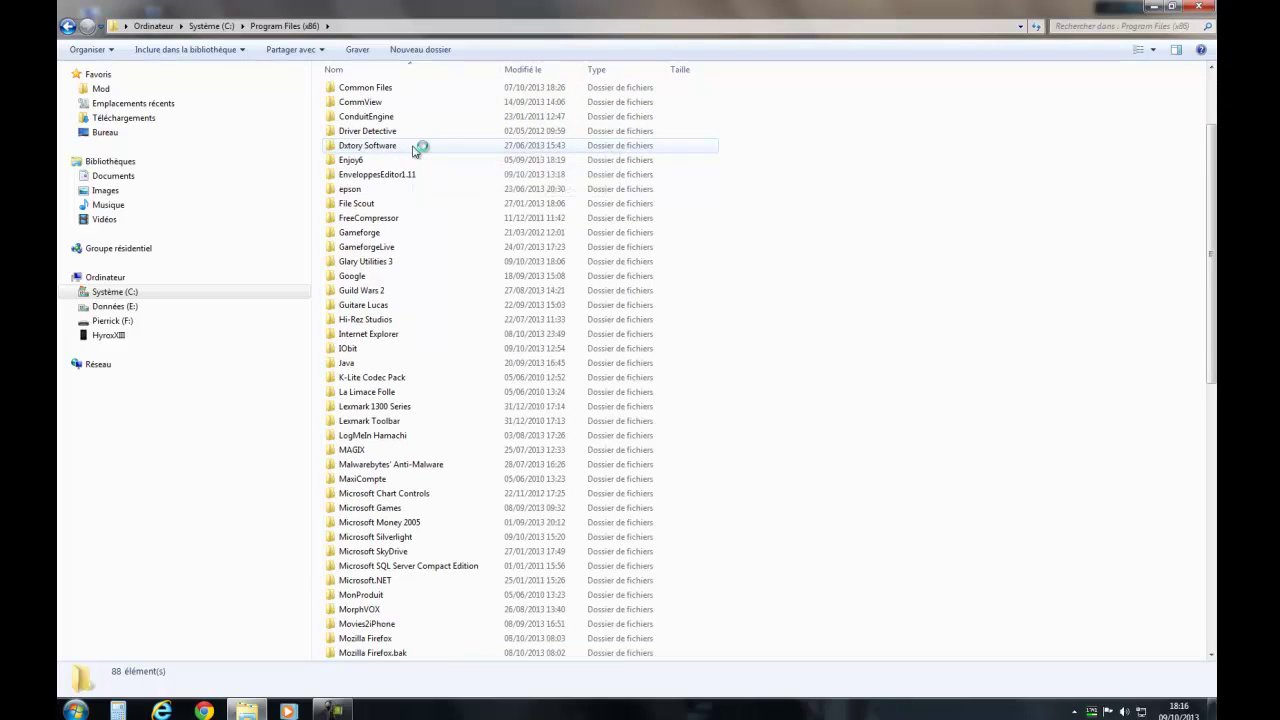
scroll(416, 150, "up", 3)
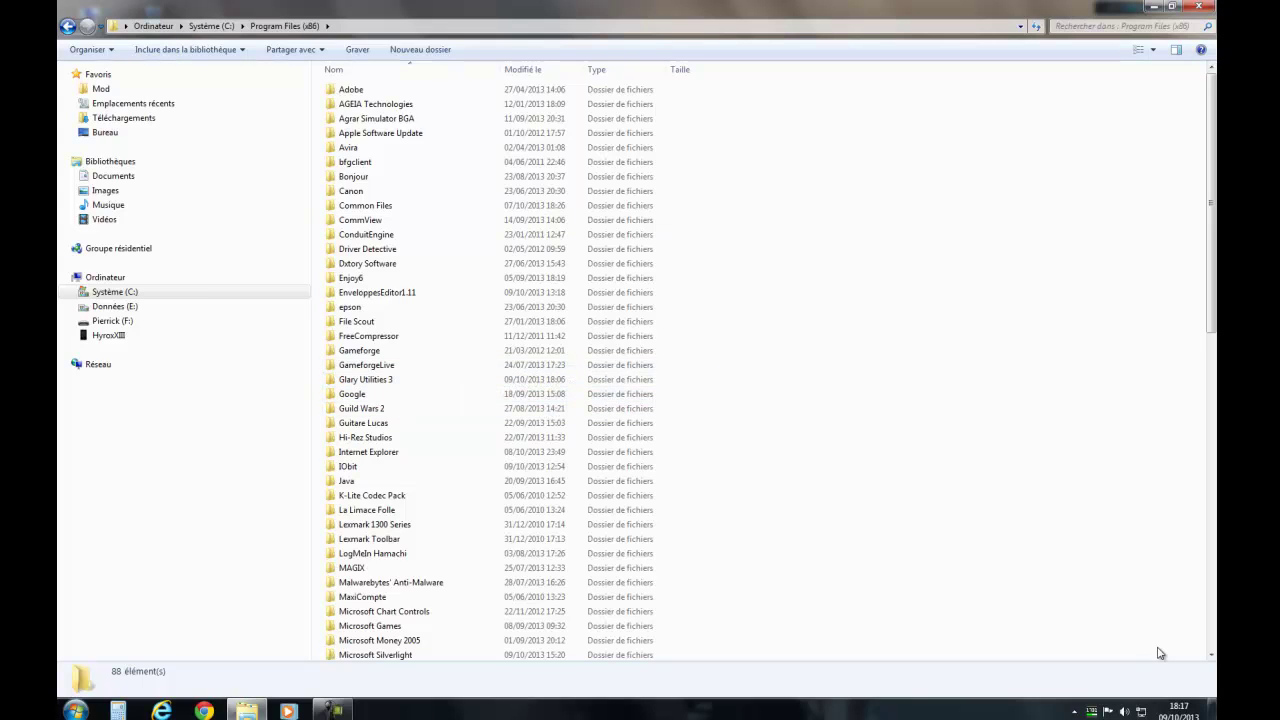
key("BackSpace")
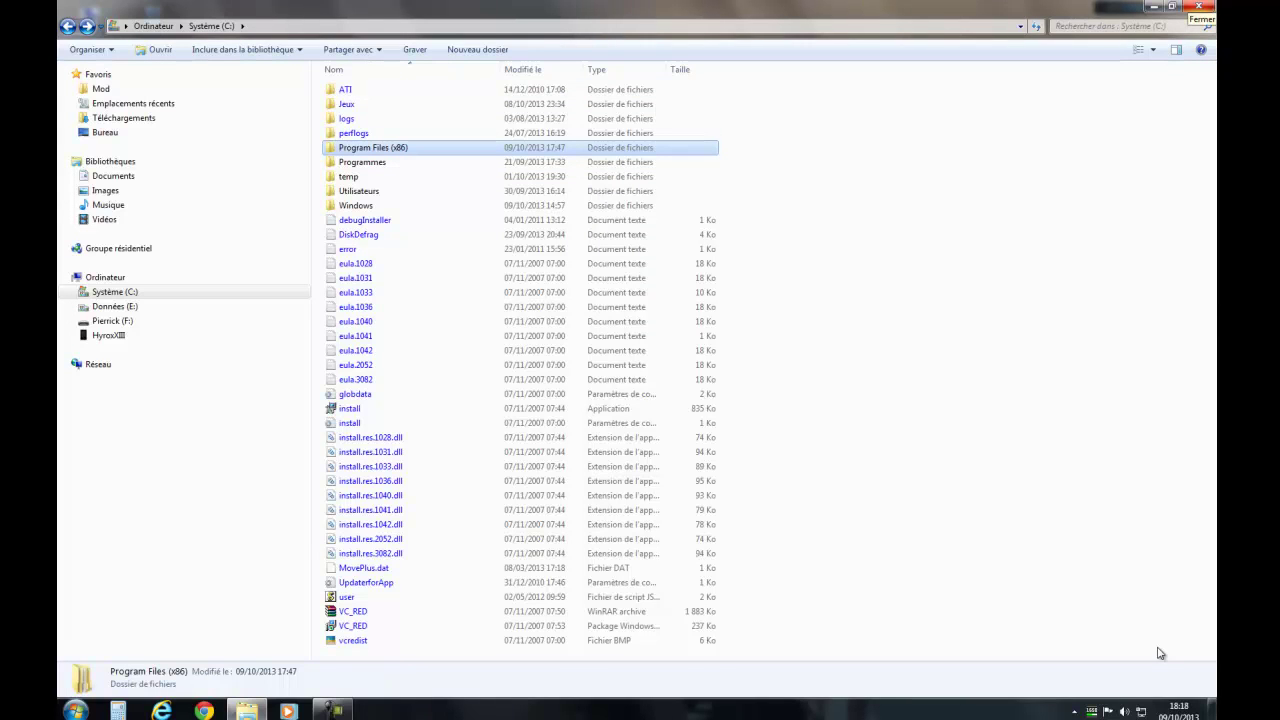
key("alt+F4")
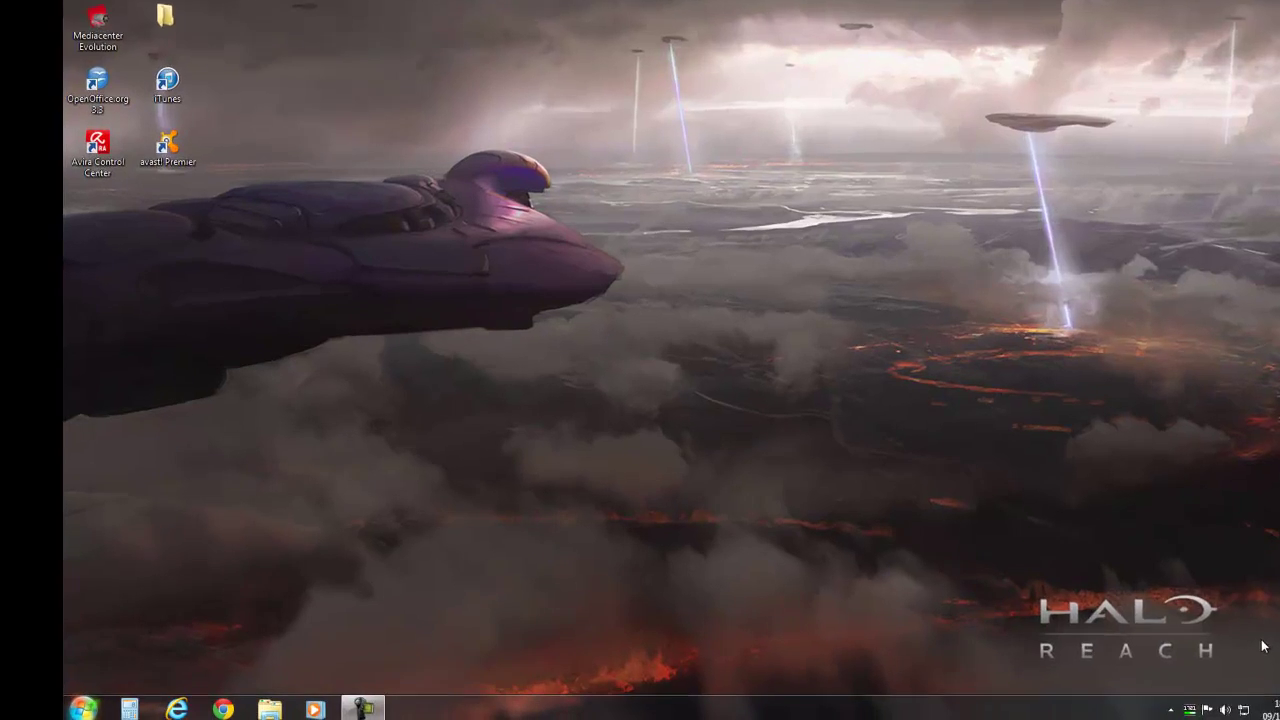
- Open the AppData Roaming folder by running %appdata%
key("super")
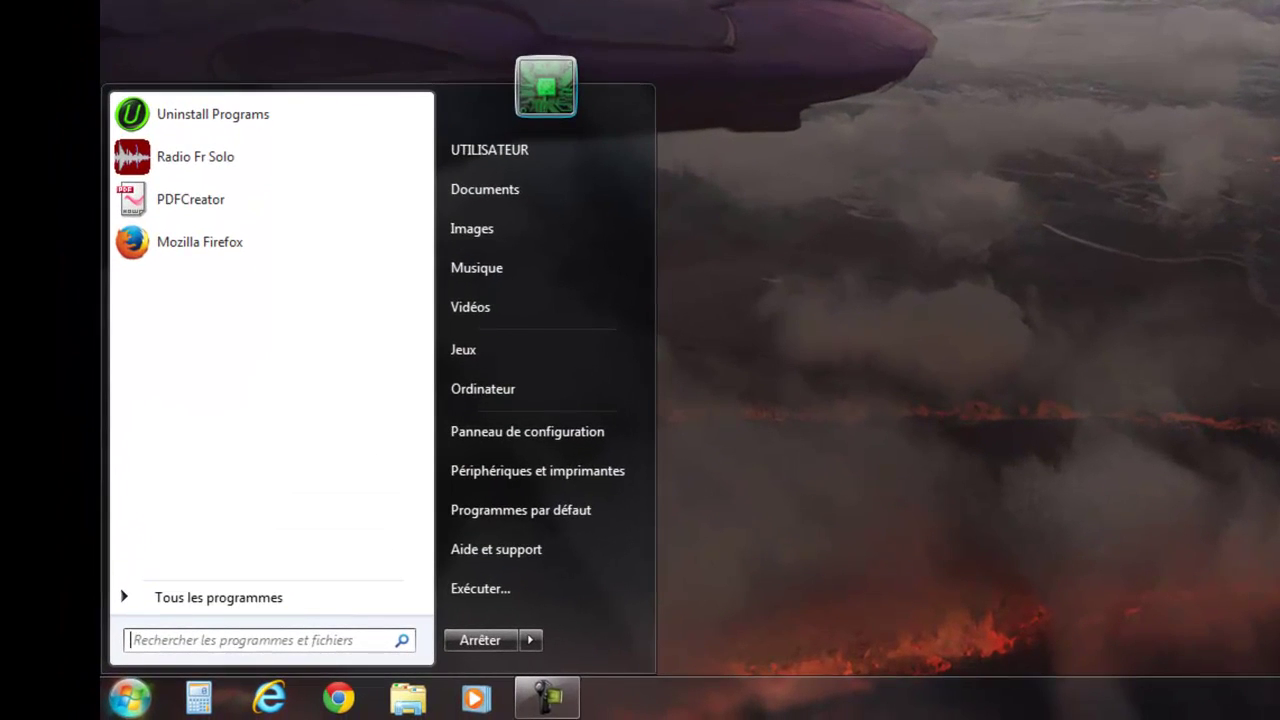
type("%")
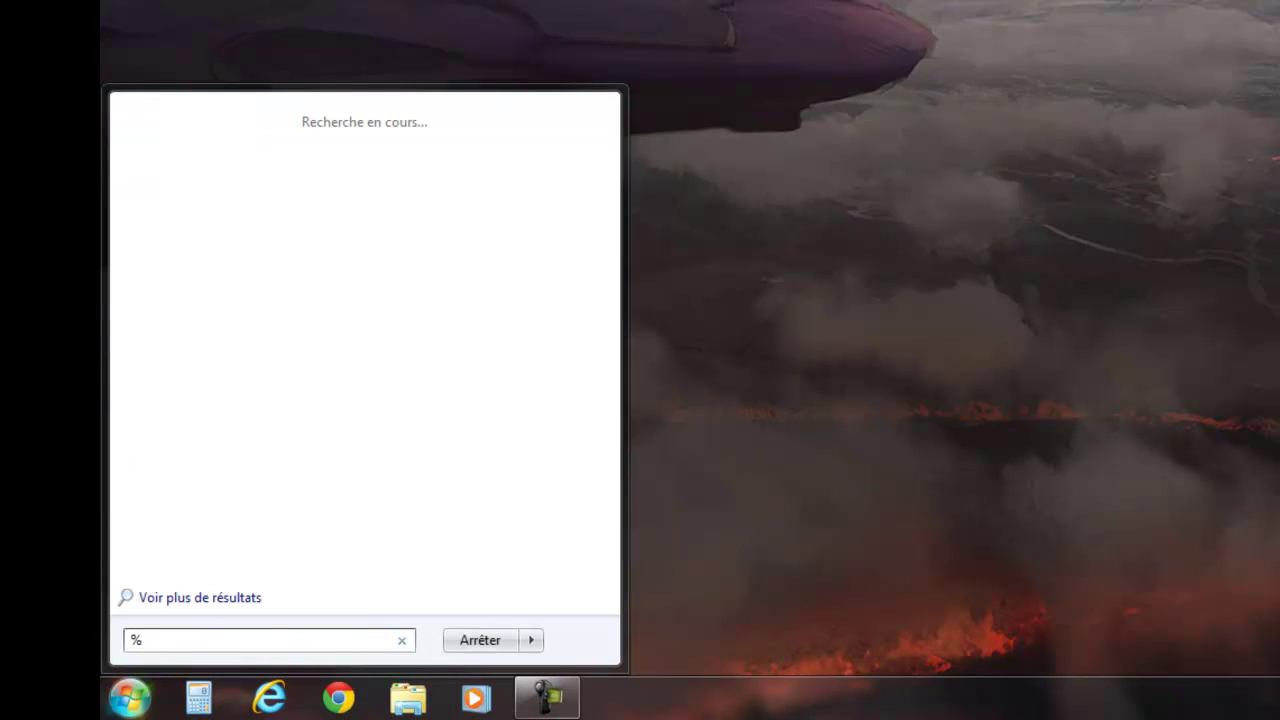
type("appdata%")
key("Return")
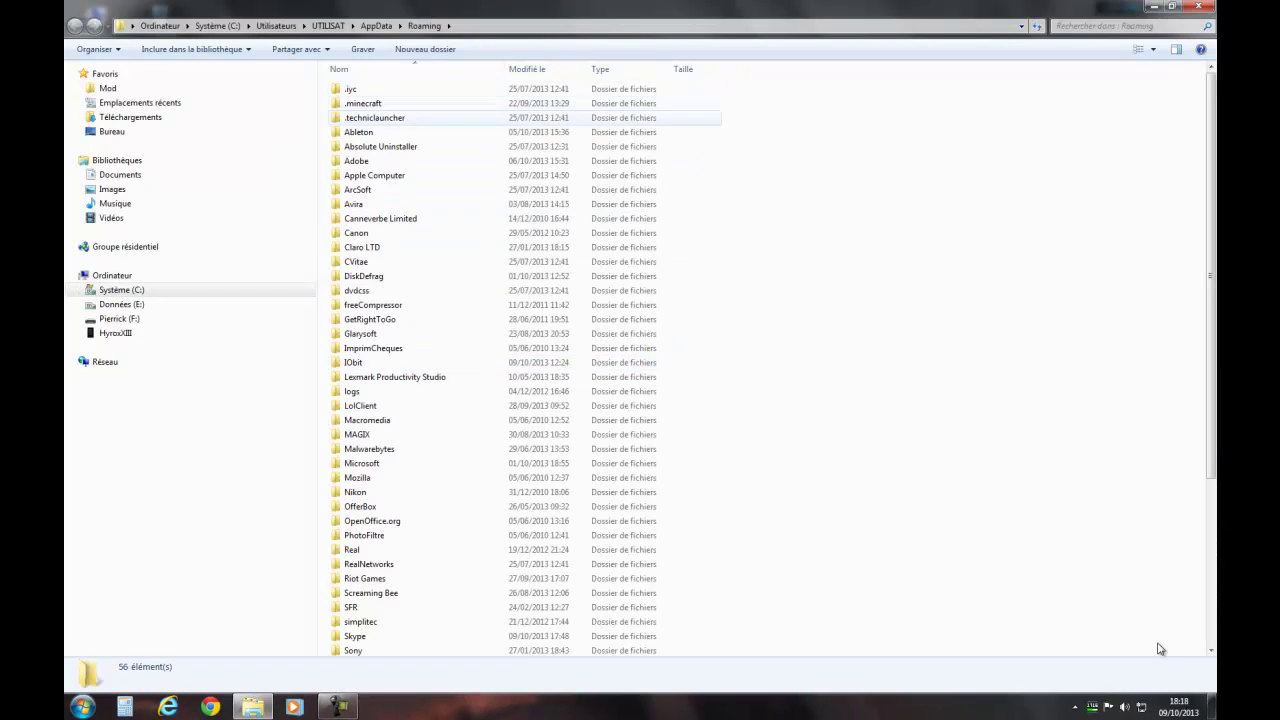
- Look through the application folders in Roaming for data left behind by uninstalled programs
scroll(1158, 648, "down", 1)
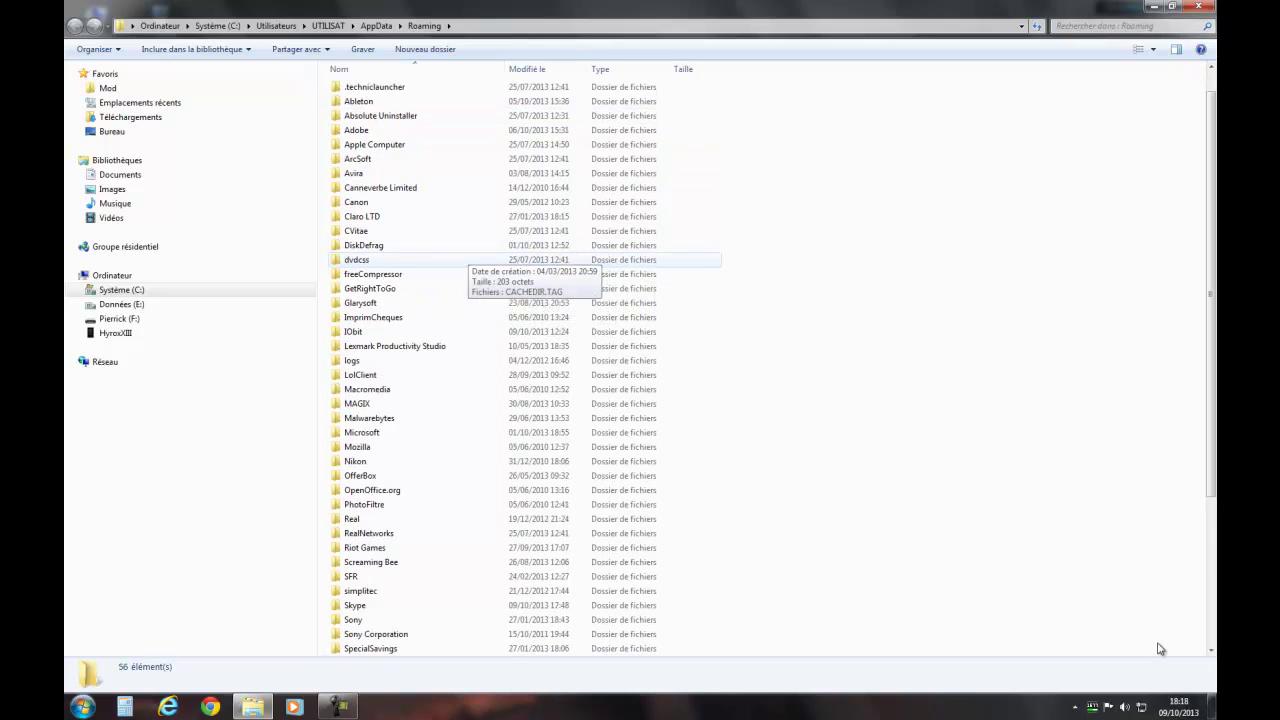
scroll(1159, 648, "down", 2)
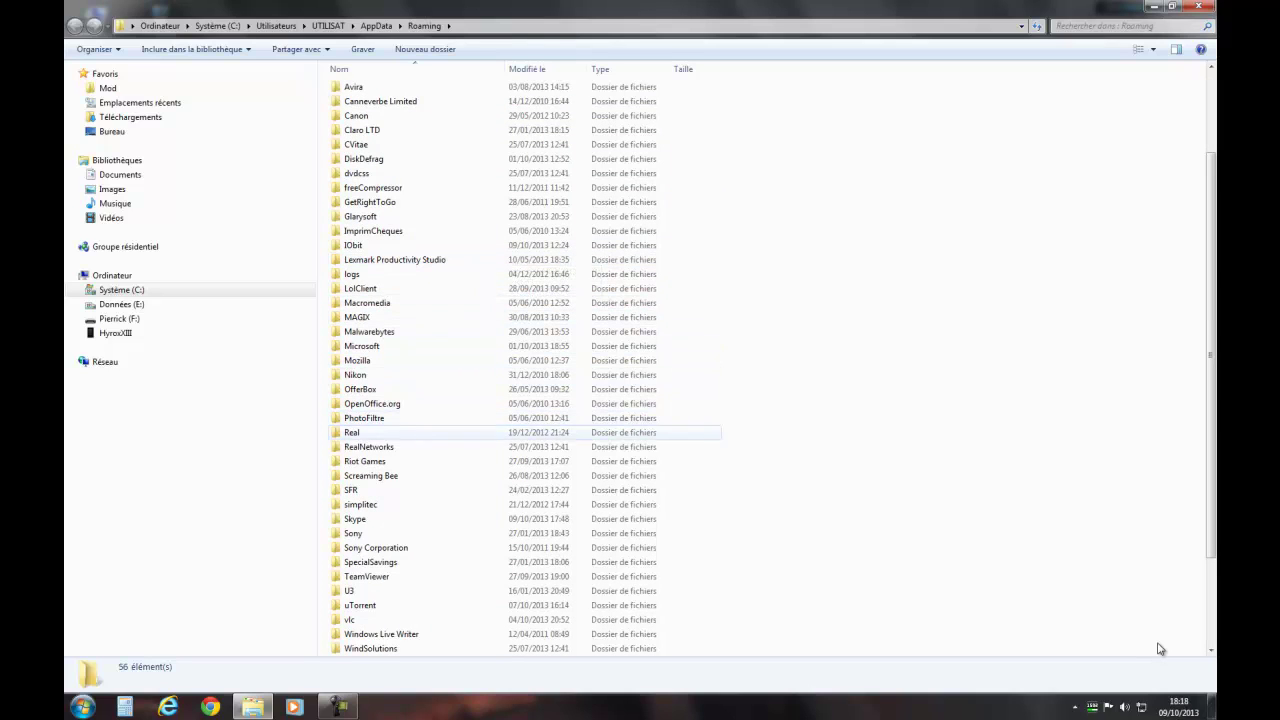
scroll(1159, 648, "down", 1)
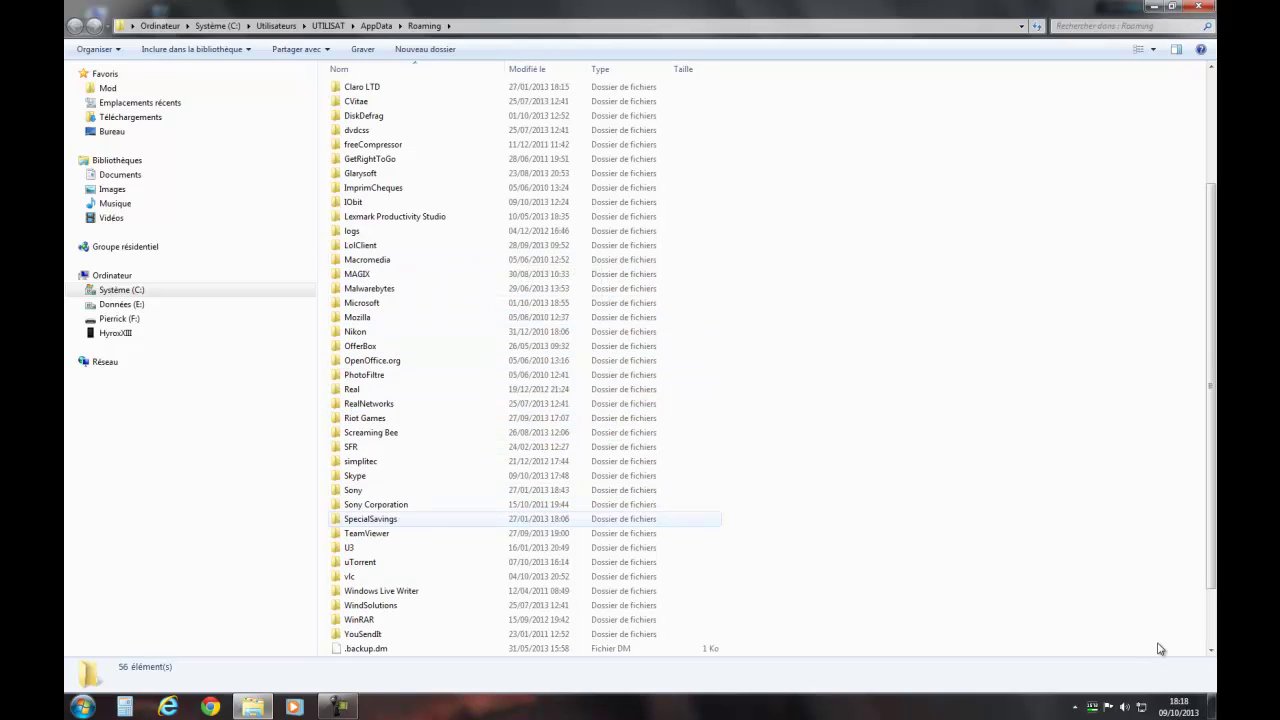
key("Up")
key("Up")
key("Up")
key("Up")
key("Up")
key("Up")
key("Up")
key("Up")
key("Up")
key("Up")
key("Up")
key("Up")
key("Up")
key("Up")
key("Up")
key("Up")
key("Up")
key("Up")
key("Up")
key("Up")
key("Up")
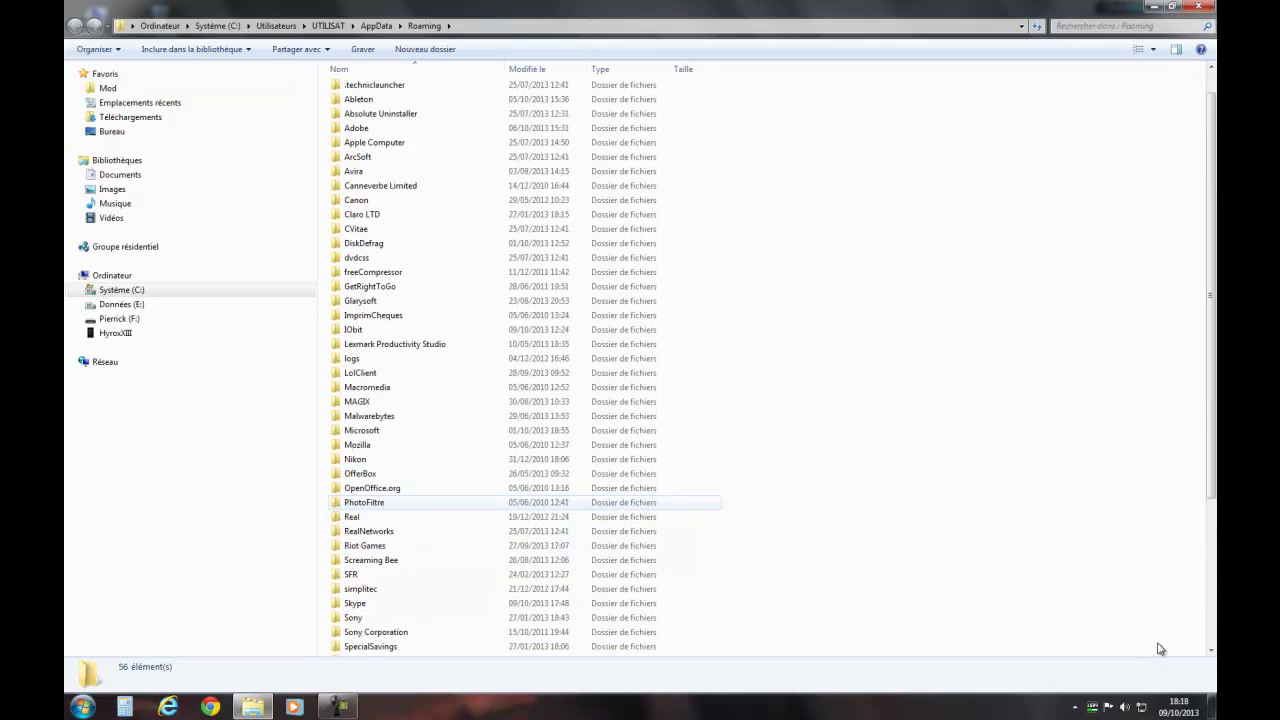
key("Down")
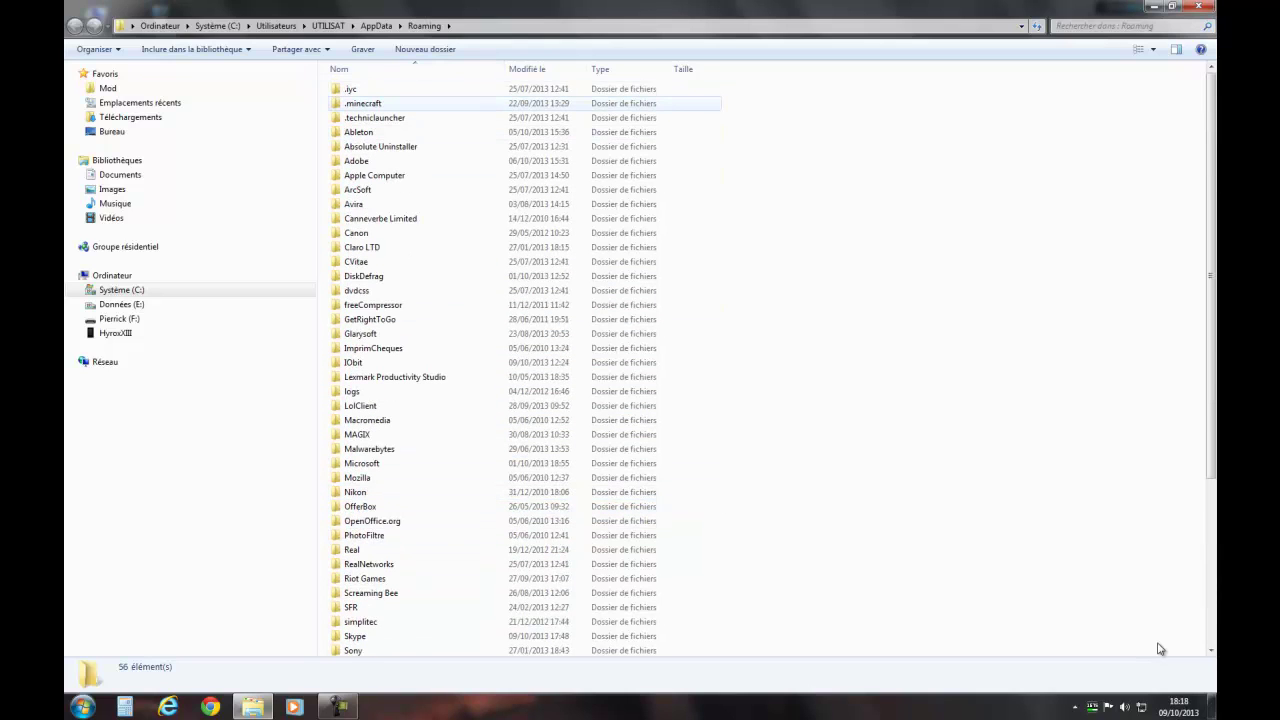
key("Down")
key("Down")
key("Down")
key("Down")
key("Down")
key("Down")
key("Down")
key("Down")
key("Down")
key("Down")
key("Down")
key("Down")
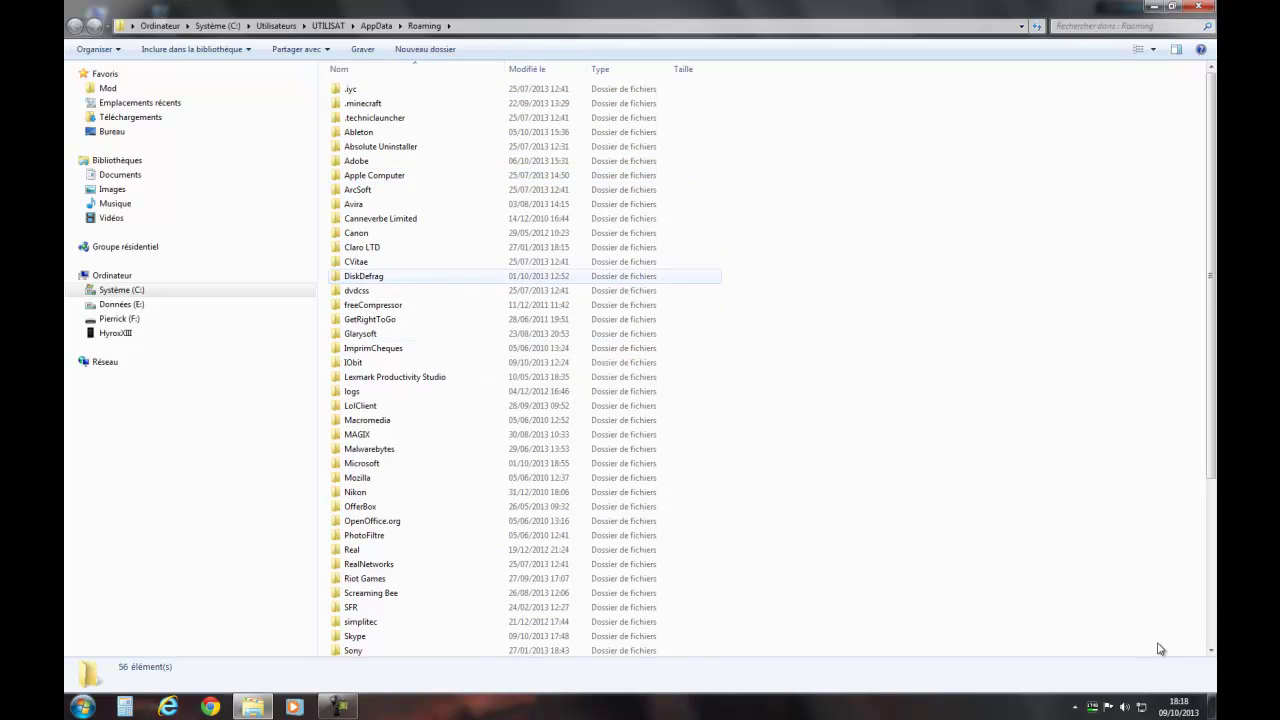